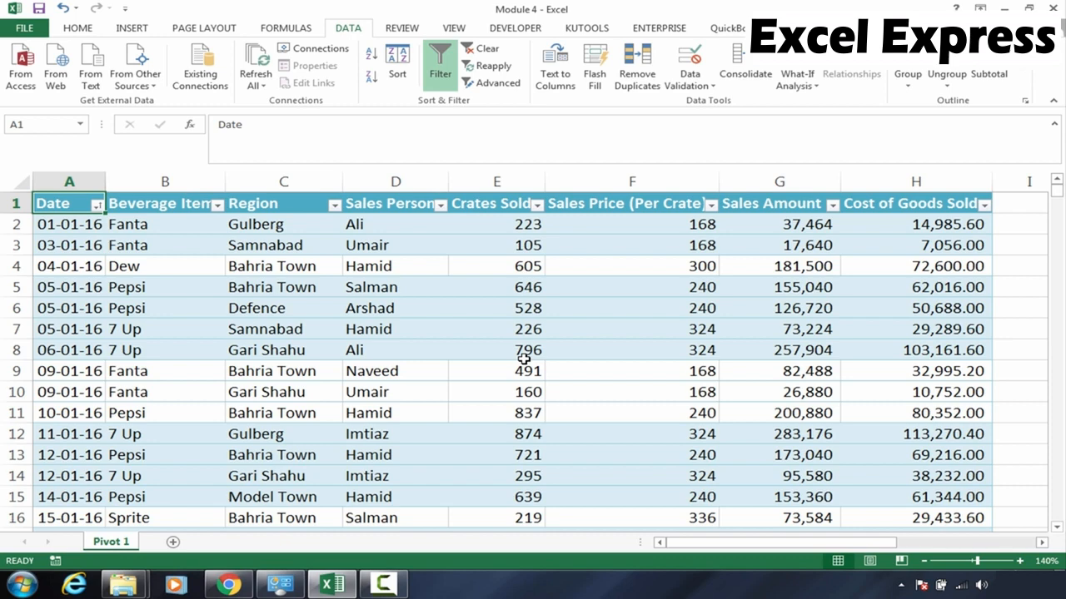
# Examine the region-by-beverage sales summary table and the SUMIFS formulas in its cells
pyautogui.press('Right')
pyautogui.press('Right')
pyautogui.press('Right')
pyautogui.press('Right')
pyautogui.press('Right')
pyautogui.press('Right')
pyautogui.press('Right')
pyautogui.press('Right')
pyautogui.press('Right')
pyautogui.press('Right')
pyautogui.press('Right')
pyautogui.press('Right')
pyautogui.press('Right')
pyautogui.press('Right')
pyautogui.press('Down')
pyautogui.press('Down')
pyautogui.press('Down')
pyautogui.press('Down')
pyautogui.press('Down')
pyautogui.press('Down')
pyautogui.press('Down')
pyautogui.press('Down')
pyautogui.press('Down')
pyautogui.press('Down')
pyautogui.press('Down')
pyautogui.press('Down')
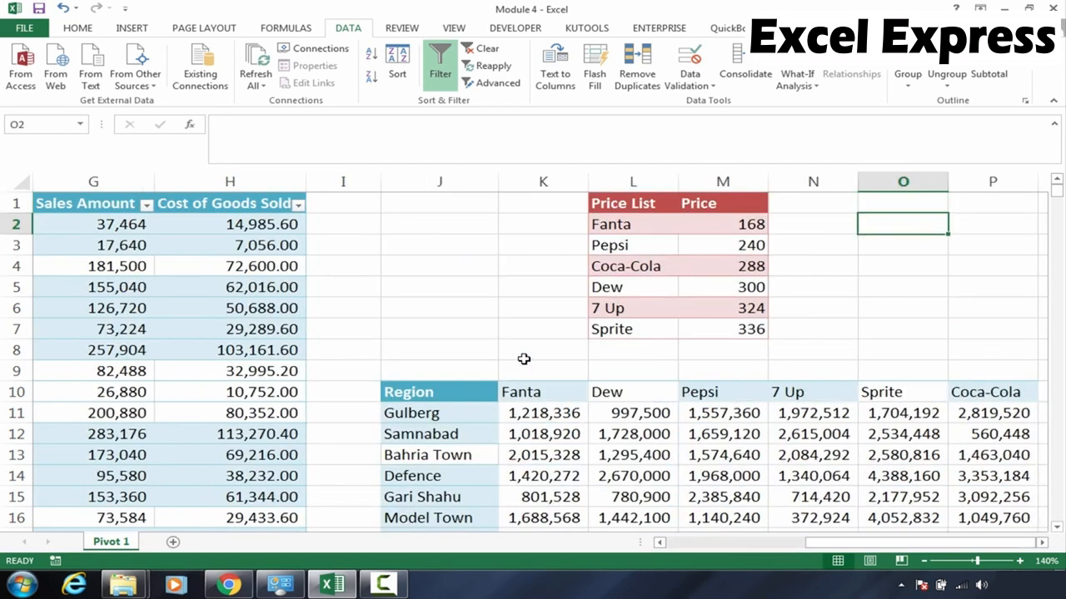
pyautogui.press('Down')
pyautogui.press('Down')
pyautogui.press('Left')
pyautogui.press('Left')
pyautogui.press('Left')
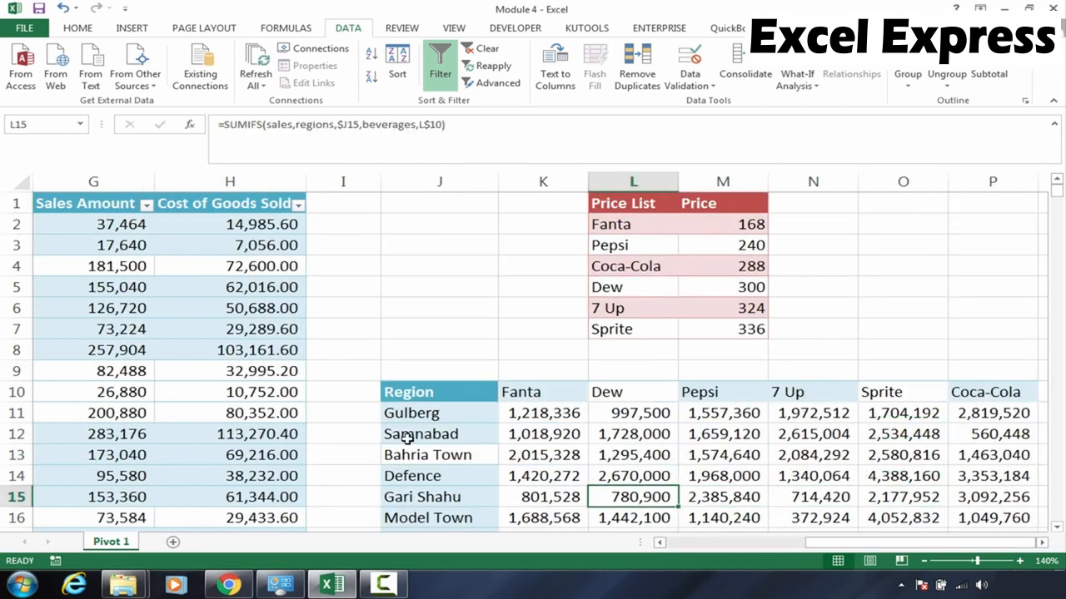
pyautogui.moveTo(409, 435); pyautogui.dragTo(408, 454)
pyautogui.click(565, 392)
pyautogui.moveTo(539, 420); pyautogui.dragTo(629, 497)
pyautogui.click(709, 411)
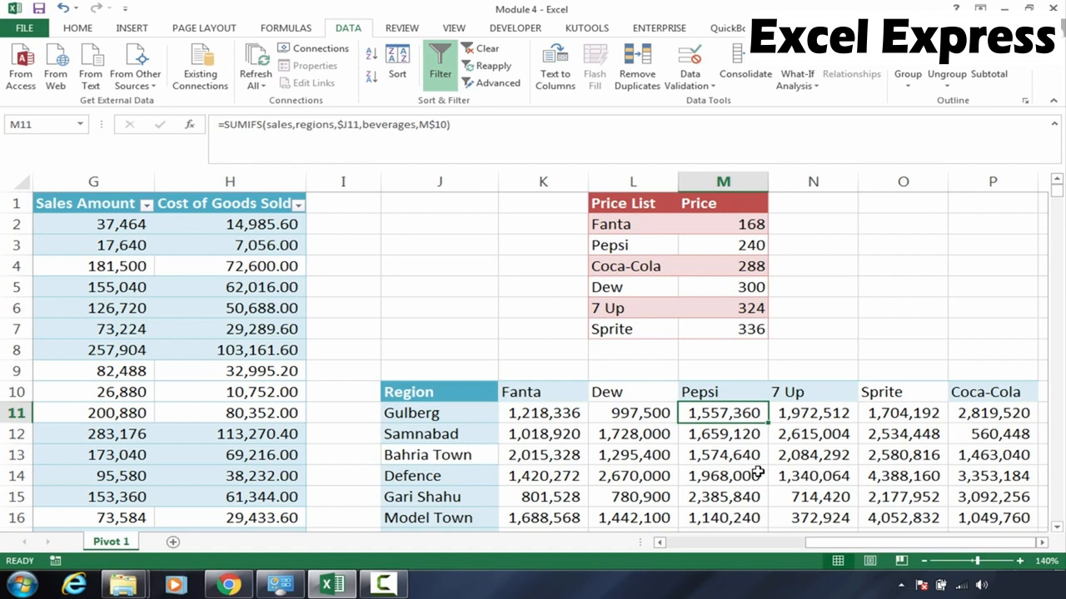
# Review the source sales data table's column headers and the summary table's formula cells
pyautogui.press('Left')
pyautogui.press('Left')
pyautogui.press('Left')
pyautogui.press('Home')
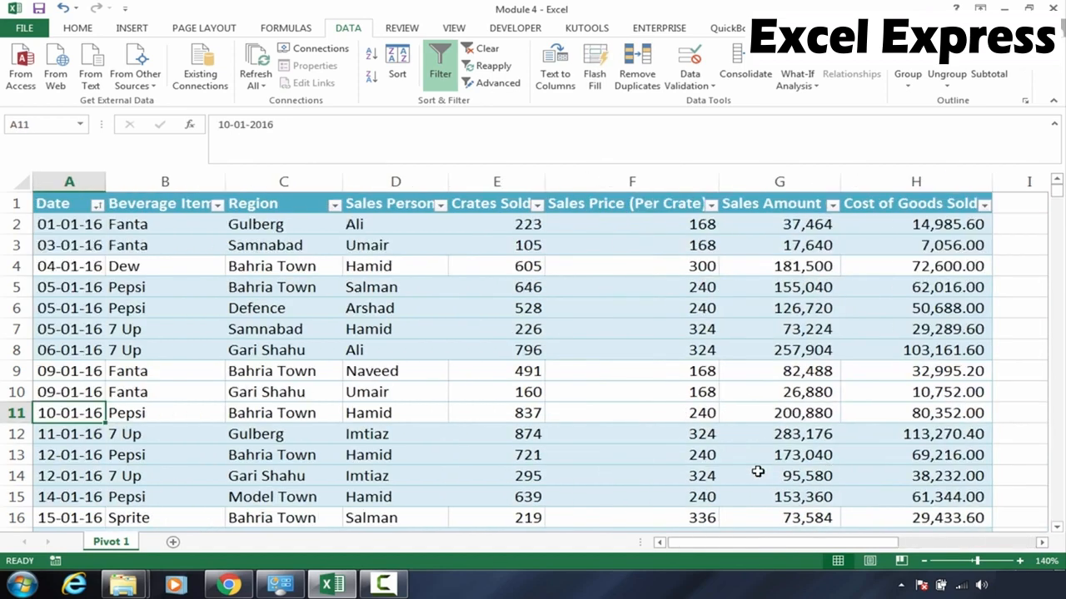
pyautogui.press('Up')
pyautogui.hotkey('ctrl', 'Up')
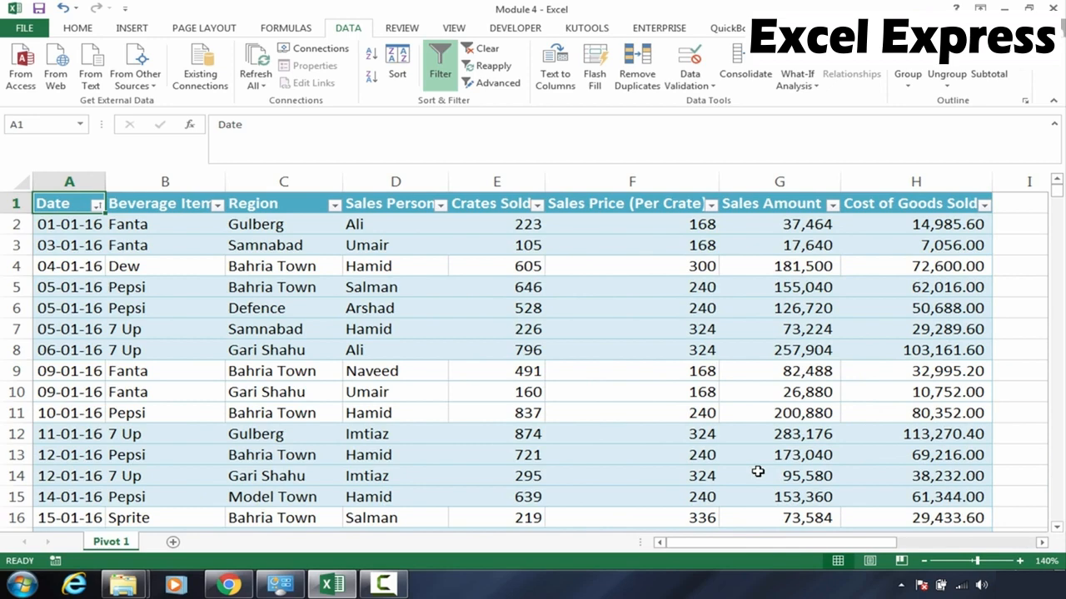
pyautogui.press('Right')
pyautogui.press('Right')
pyautogui.press('Right')
pyautogui.press('Right')
pyautogui.press('Right')
pyautogui.press('Right')
pyautogui.press('Right')
pyautogui.press('Right')
pyautogui.press('Right')
pyautogui.press('Right')
pyautogui.press('Right')
pyautogui.press('Right')
pyautogui.press('Right')
pyautogui.press('Right')
pyautogui.press('Right')
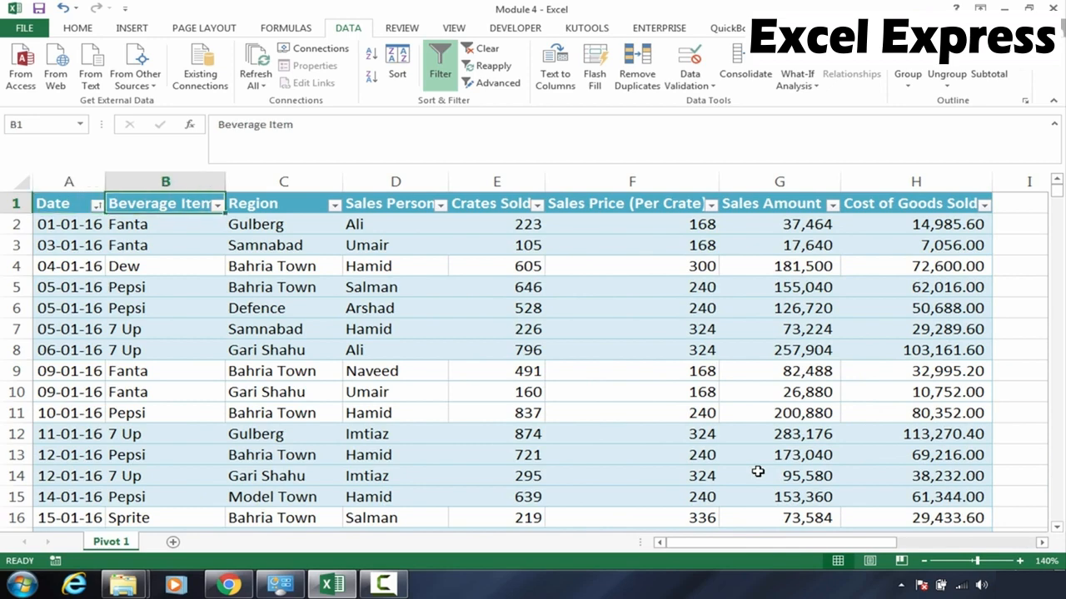
pyautogui.press('Down')
pyautogui.press('Down')
pyautogui.press('Down')
pyautogui.press('Down')
pyautogui.press('Down')
pyautogui.press('Down')
pyautogui.press('Down')
pyautogui.press('Down')
pyautogui.press('Down')
pyautogui.press('Down')
pyautogui.press('Down')
pyautogui.press('Down')
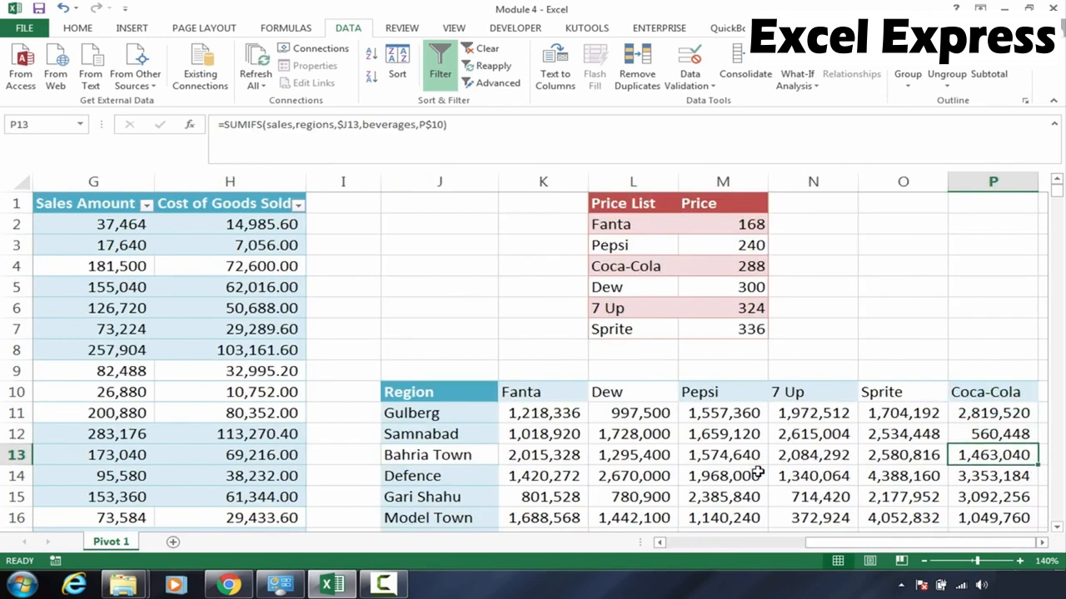
# Apply a thick box border around the summary table's header row J10:P10
pyautogui.moveTo(568, 392); pyautogui.dragTo(746, 390)
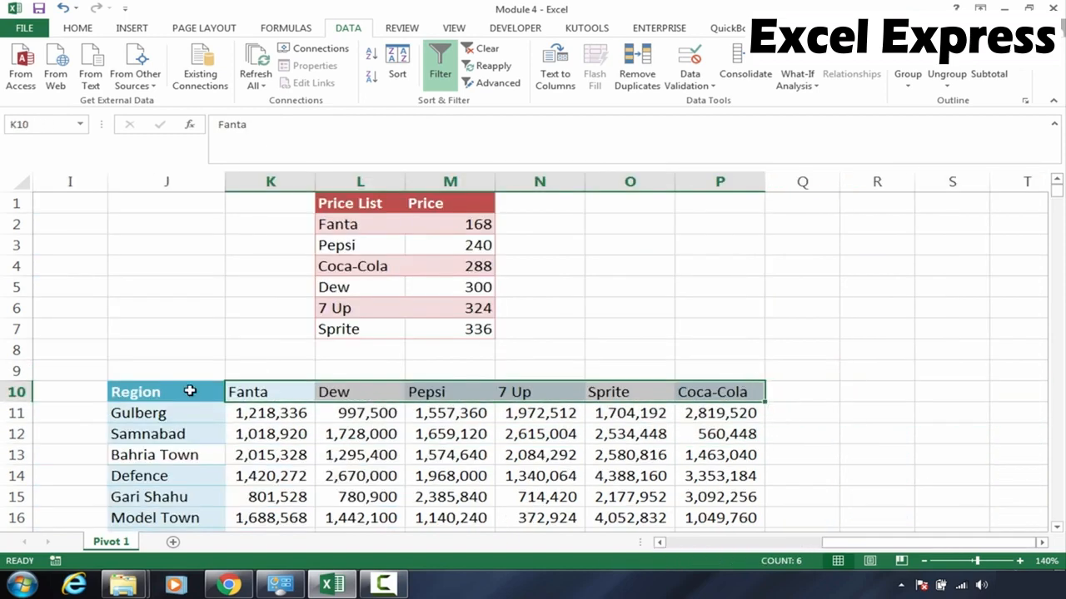
pyautogui.moveTo(160, 416); pyautogui.dragTo(193, 245)
pyautogui.click(497, 241)
pyautogui.press('Up')
pyautogui.press('Up')
pyautogui.press('Up')
pyautogui.press('Up')
pyautogui.press('Up')
pyautogui.press('Up')
pyautogui.press('Up')
pyautogui.press('Up')
pyautogui.press('Up')
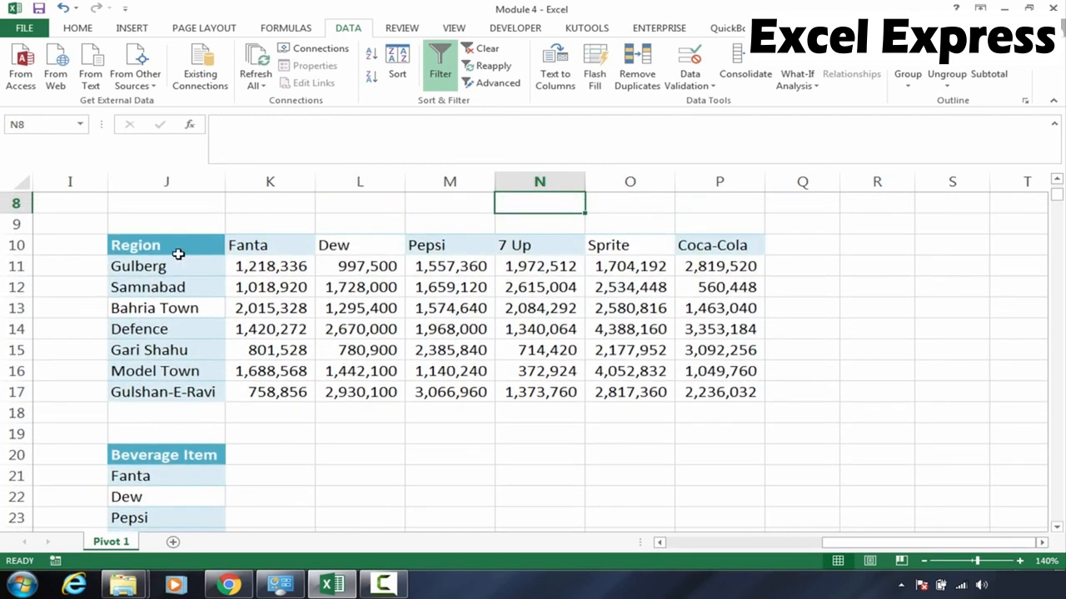
pyautogui.moveTo(178, 252); pyautogui.dragTo(691, 259)
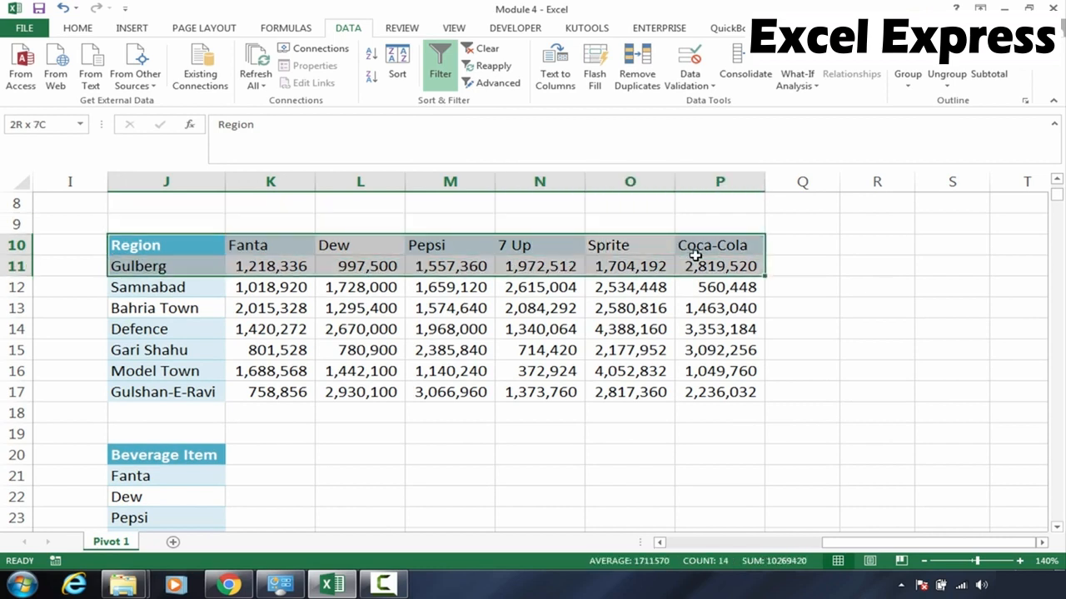
pyautogui.click(172, 240)
pyautogui.moveTo(415, 231); pyautogui.dragTo(687, 244)
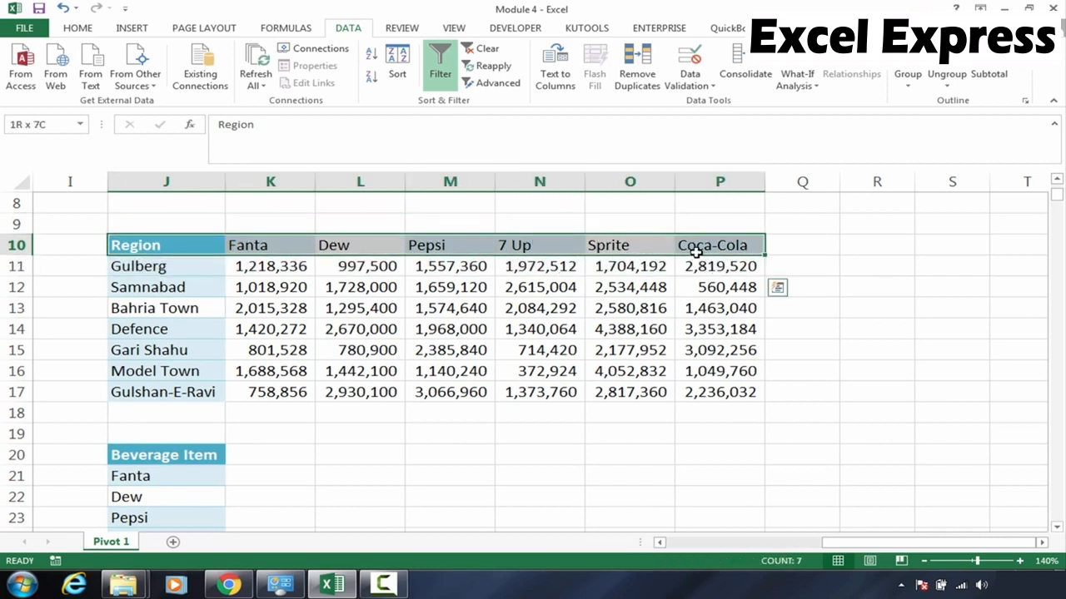
pyautogui.click(83, 32)
pyautogui.click(173, 78)
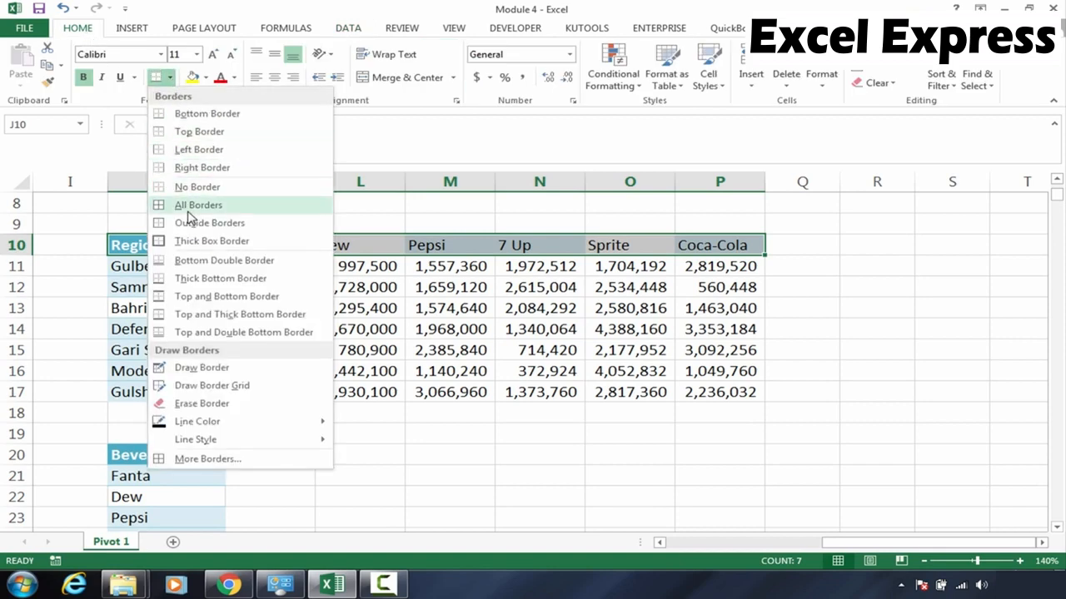
pyautogui.click(178, 241)
# Apply thick box borders around the region names J11:J17 and the sales values K11:P17
pyautogui.moveTo(175, 261); pyautogui.dragTo(177, 390)
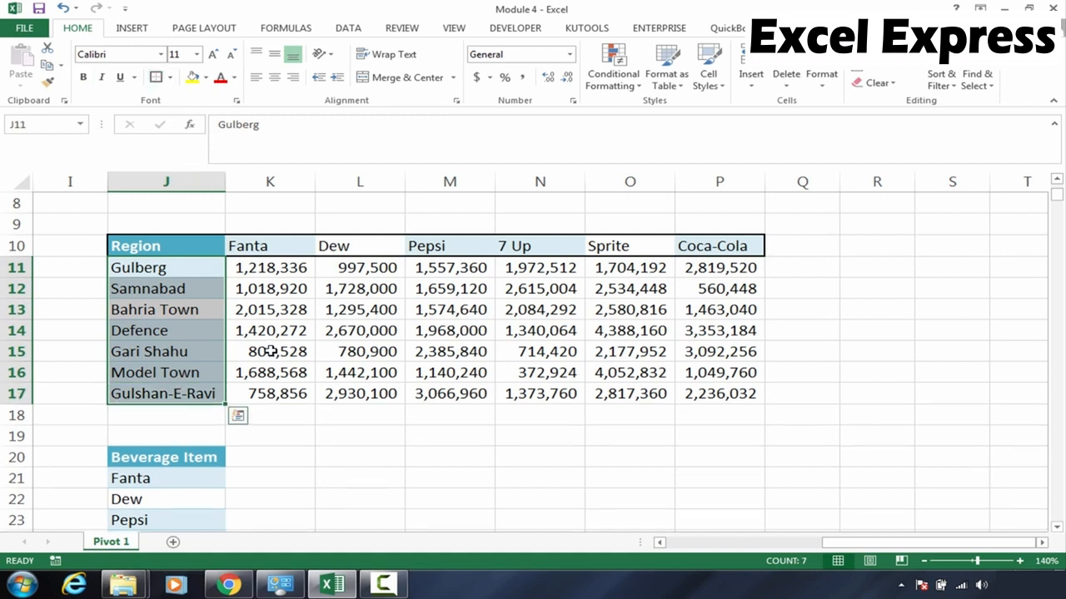
pyautogui.moveTo(269, 269); pyautogui.dragTo(704, 391)
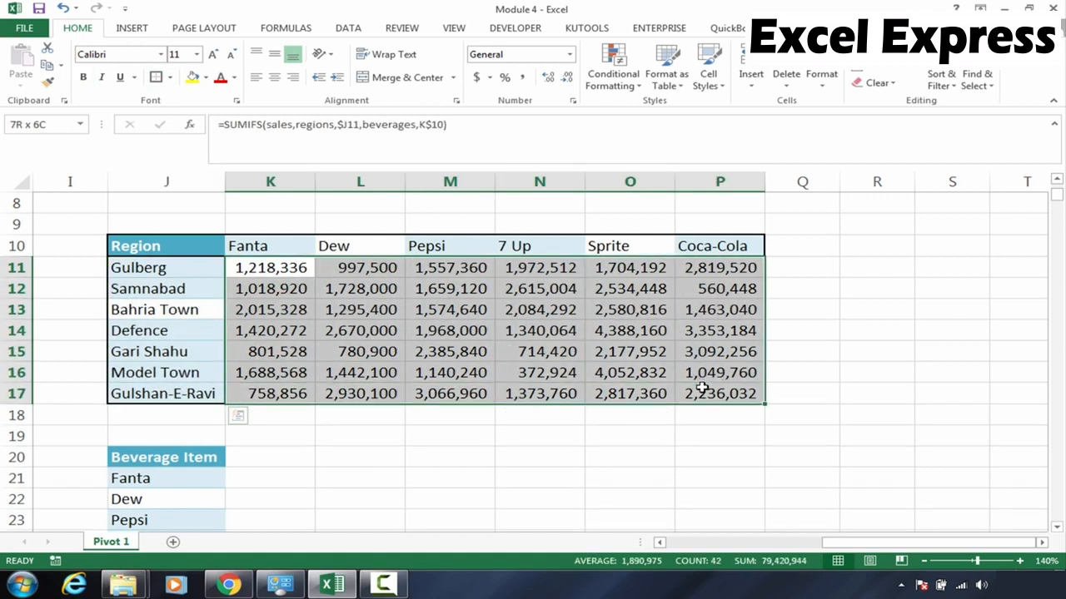
pyautogui.click(155, 78)
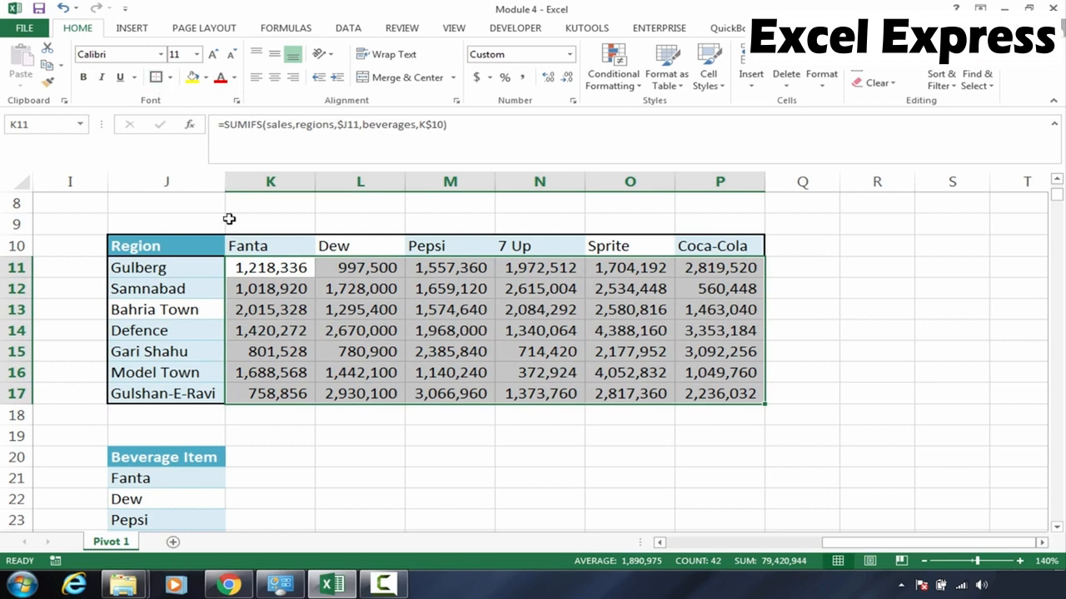
pyautogui.moveTo(169, 247); pyautogui.dragTo(704, 401)
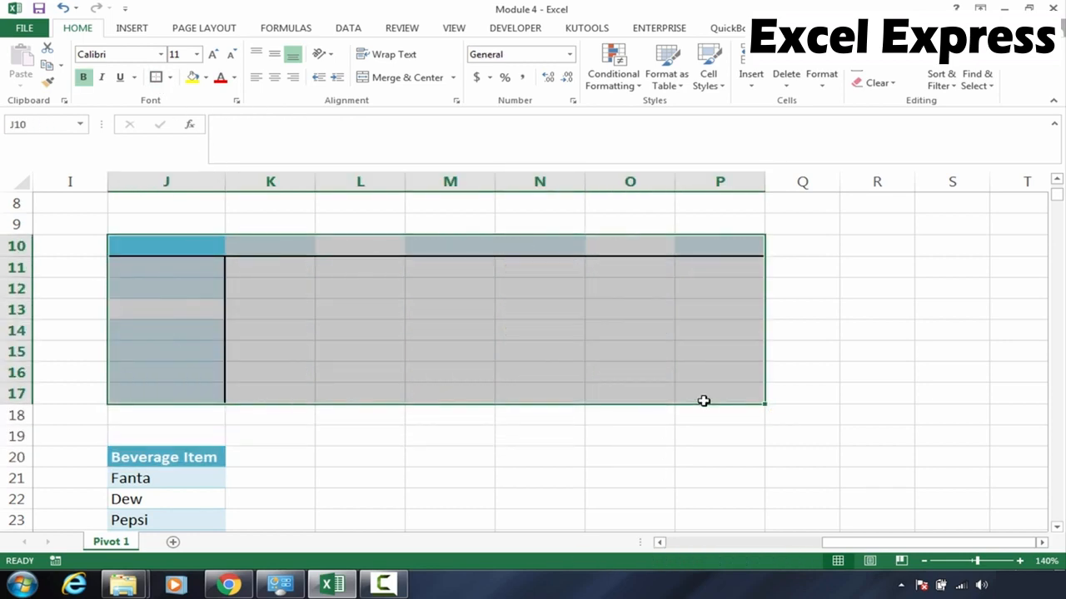
pyautogui.click(599, 386)
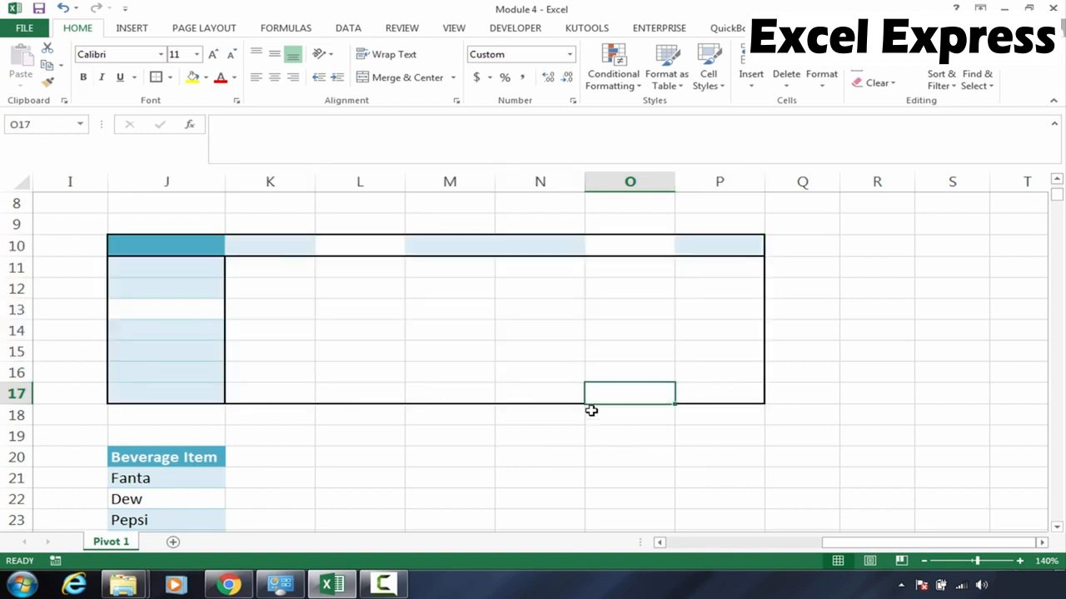
pyautogui.click(329, 243)
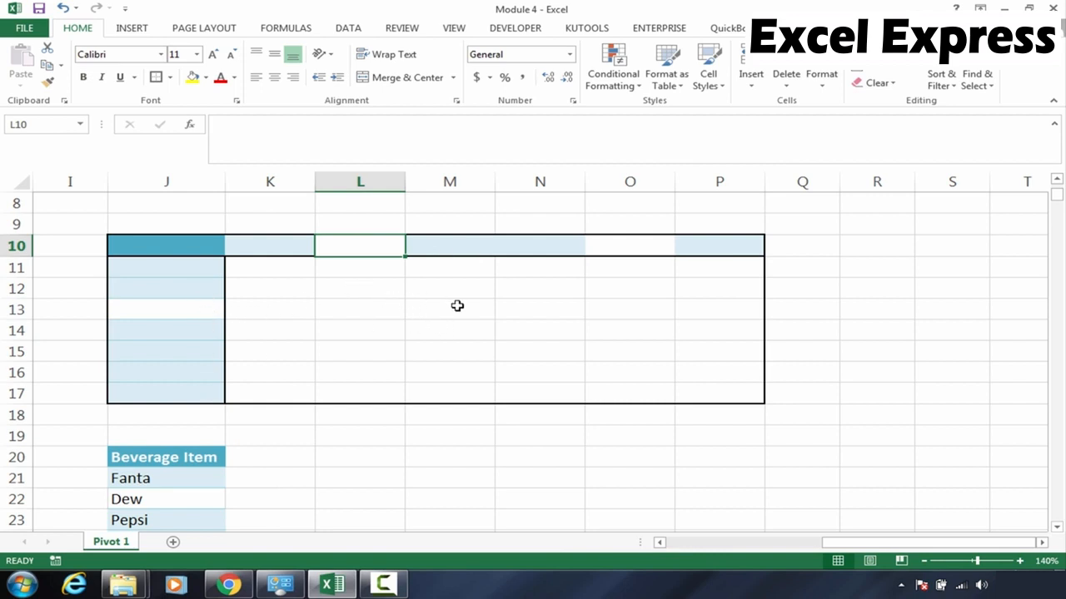
pyautogui.click(418, 323)
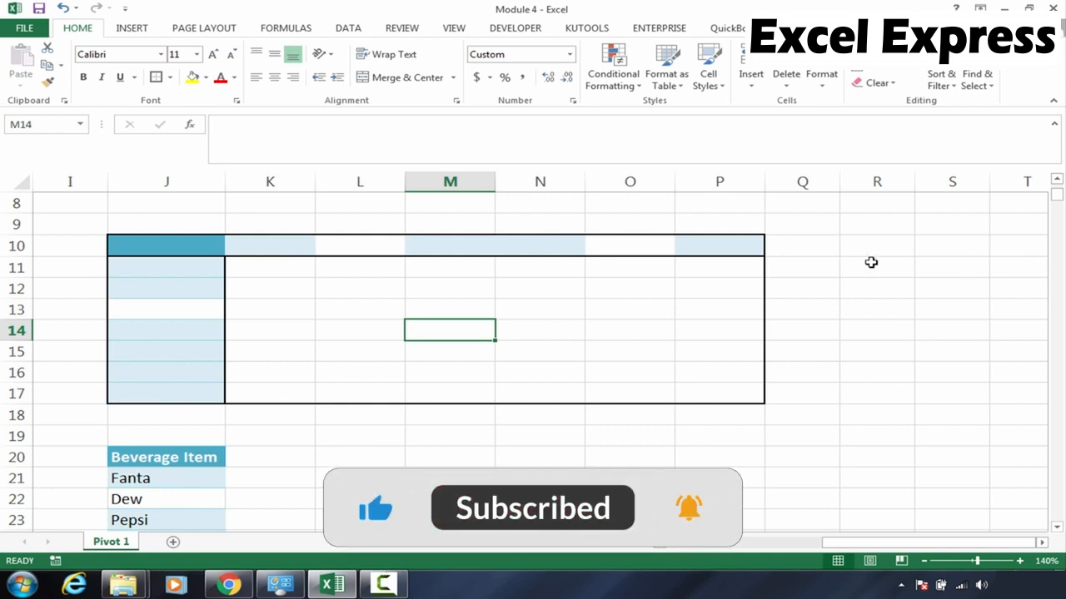
pyautogui.hotkey('ctrl', 'z')
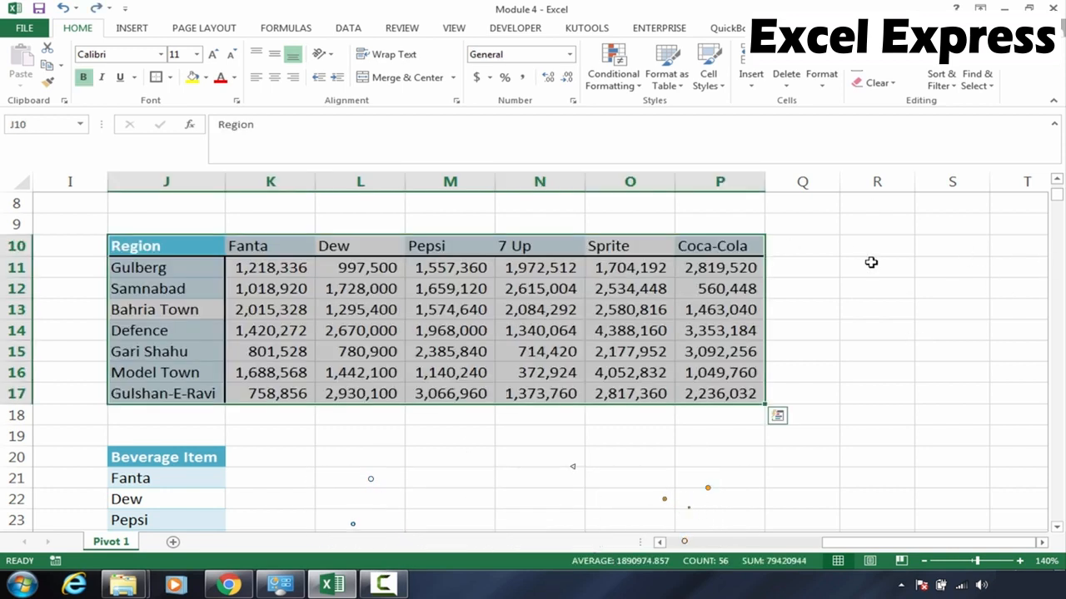
# Return to the source sales data and examine its columns and header cells
pyautogui.click(531, 319)
pyautogui.press('Left')
pyautogui.press('Left')
pyautogui.press('Left')
pyautogui.press('Left')
pyautogui.press('Left')
pyautogui.press('Left')
pyautogui.press('Left')
pyautogui.press('Left')
pyautogui.press('Left')
pyautogui.press('Left')
pyautogui.press('Left')
pyautogui.press('Left')
pyautogui.press('Left')
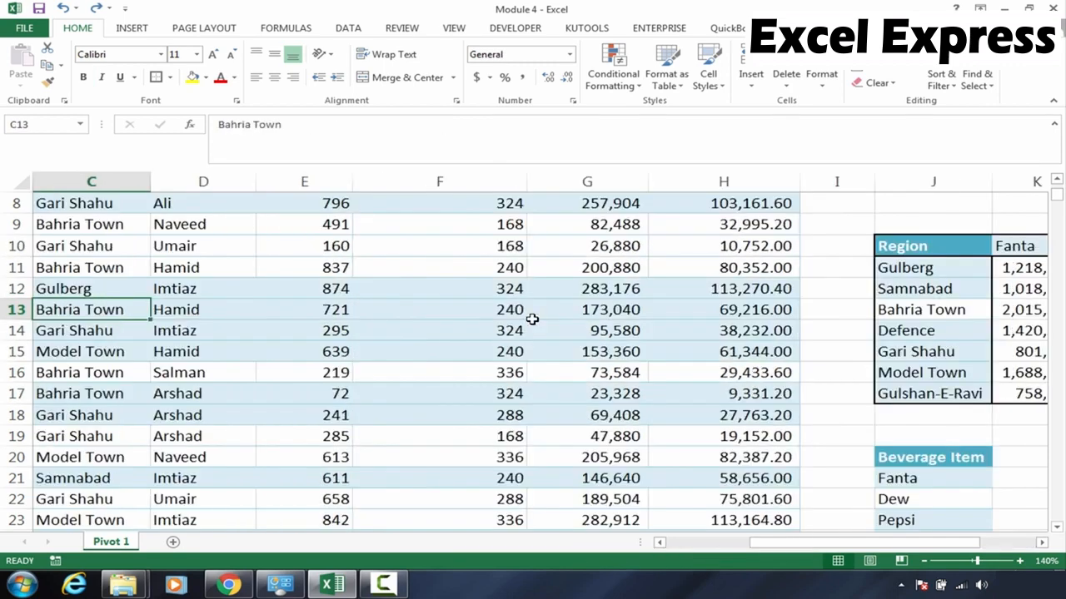
pyautogui.press('Up')
pyautogui.press('Up')
pyautogui.press('Up')
pyautogui.press('Up')
pyautogui.press('Up')
pyautogui.press('Up')
pyautogui.press('Up')
pyautogui.press('Up')
pyautogui.press('Up')
pyautogui.press('Up')
pyautogui.press('Up')
pyautogui.press('Up')
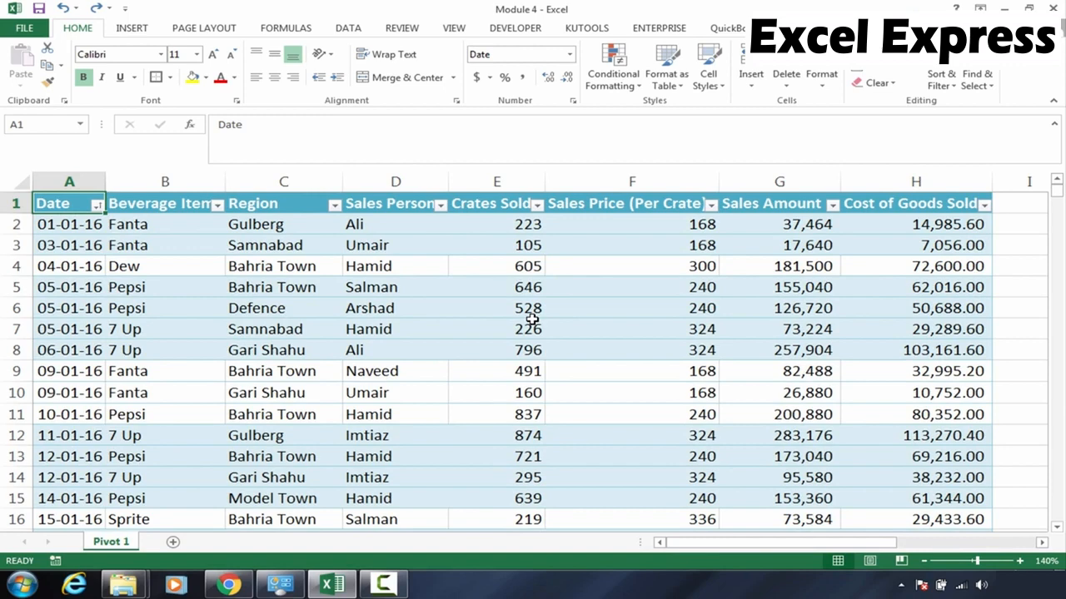
pyautogui.click(467, 265)
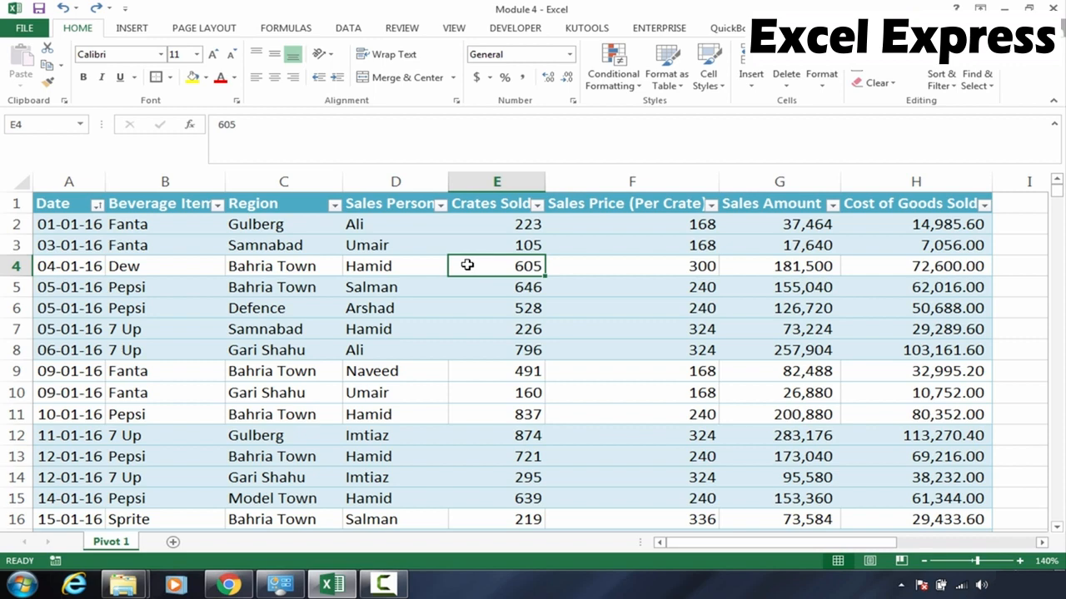
pyautogui.click(264, 333)
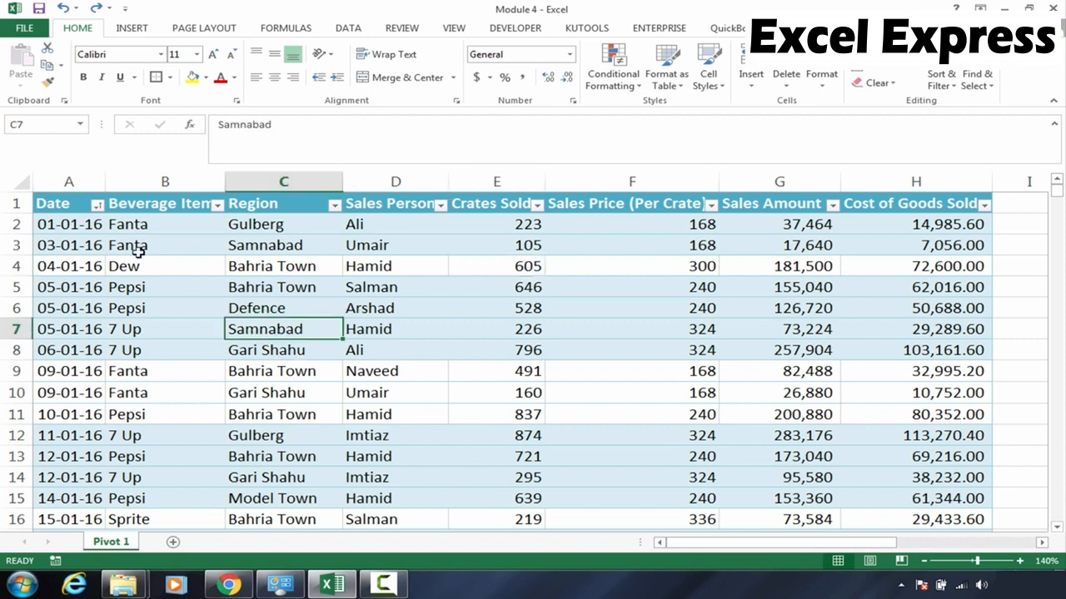
pyautogui.click(54, 208)
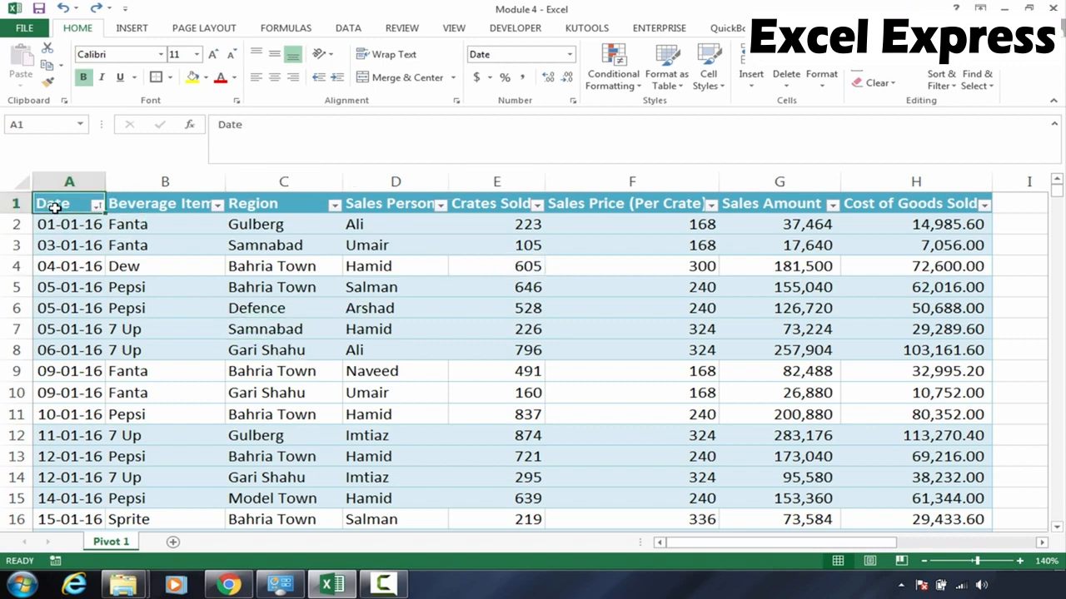
pyautogui.click(150, 206)
pyautogui.click(53, 203)
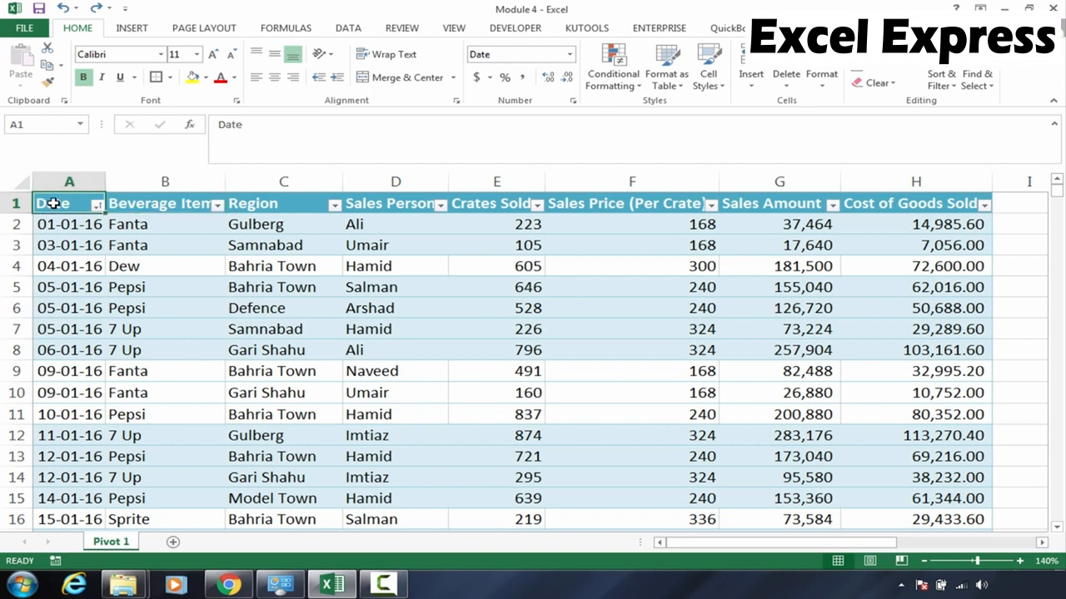
pyautogui.click(163, 207)
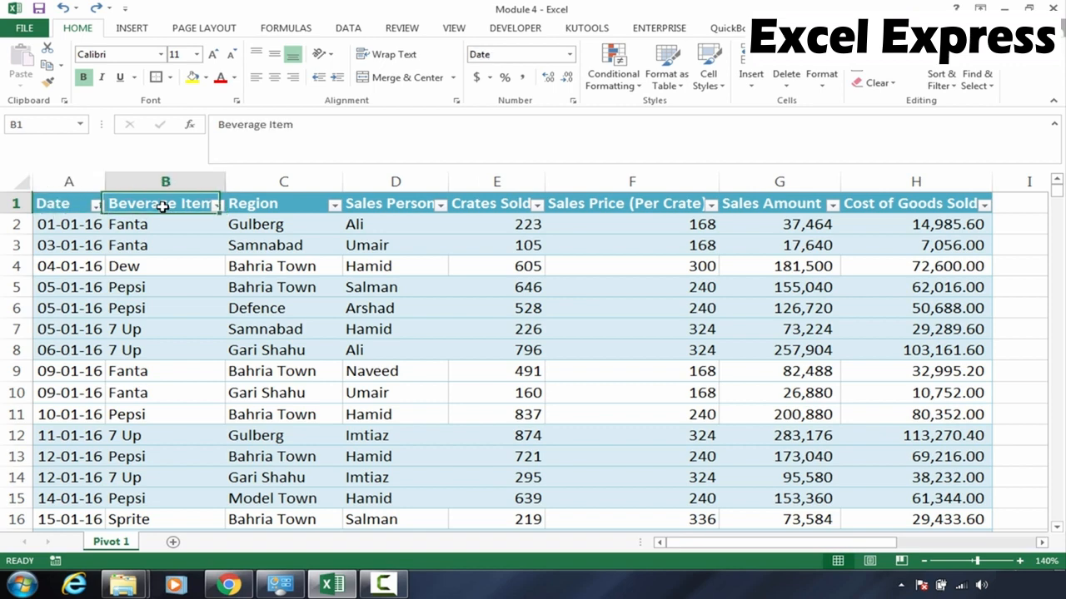
pyautogui.click(68, 207)
pyautogui.hotkey('ctrl', 'shift', 'Right')
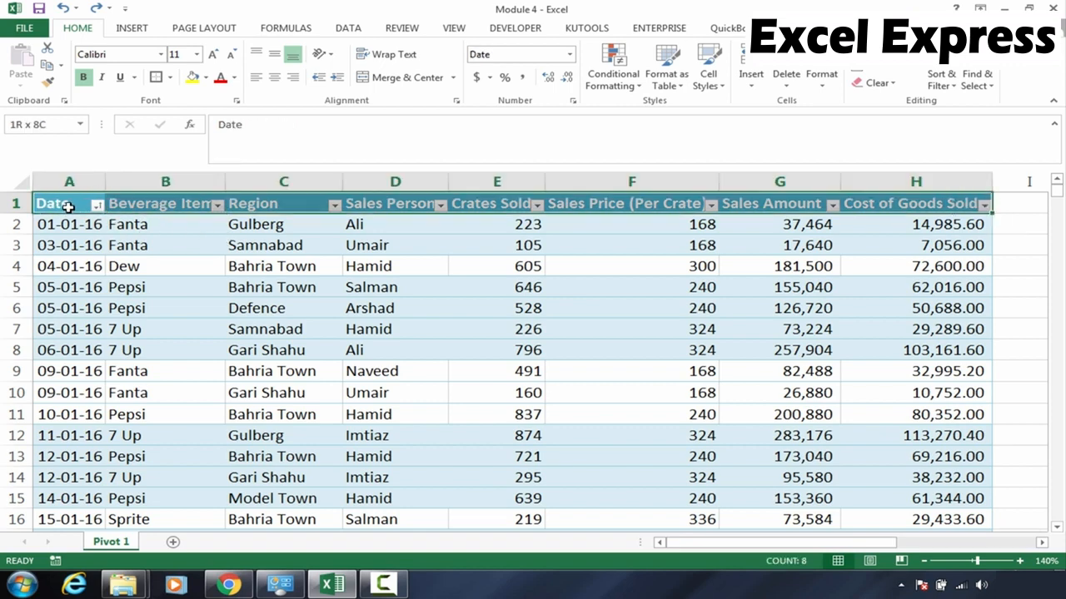
pyautogui.hotkey('ctrl', 'shift', 'Down')
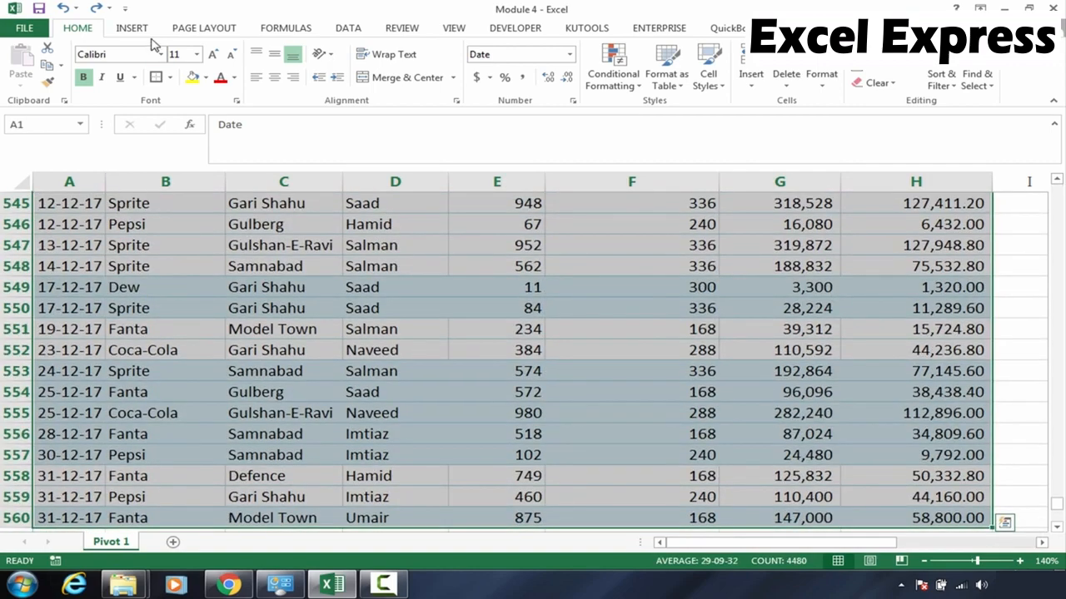
pyautogui.click(143, 30)
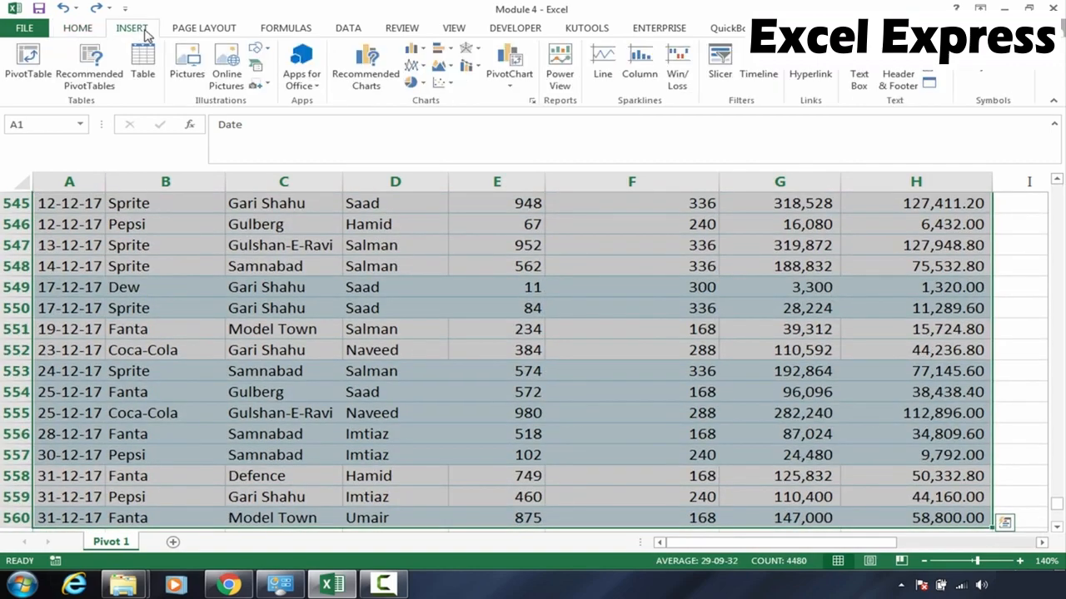
pyautogui.click(28, 63)
pyautogui.click(669, 140)
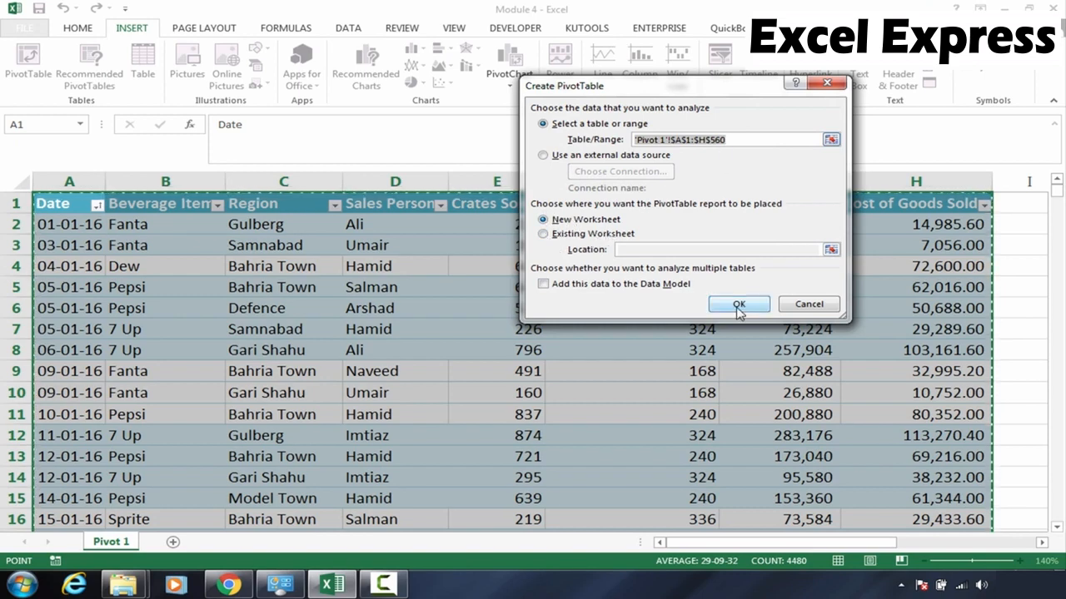
pyautogui.click(806, 304)
# Select the whole sales data range A1:H560 and insert a PivotTable from it on a new worksheet
pyautogui.click(321, 327)
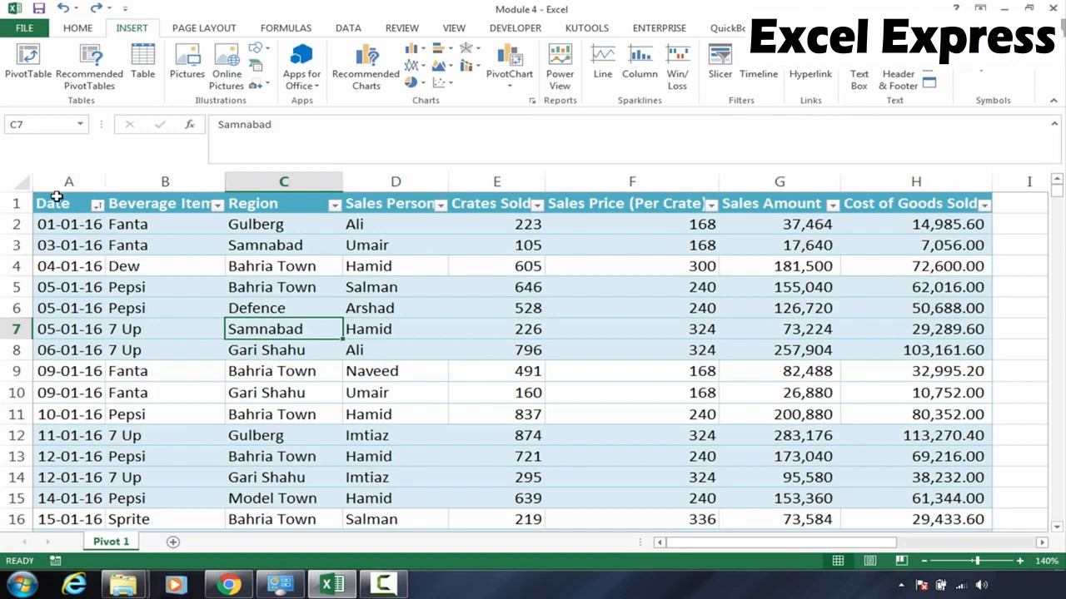
pyautogui.click(55, 196)
pyautogui.hotkey('ctrl', 'shift', 'Right')
pyautogui.hotkey('ctrl', 'shift', 'Down')
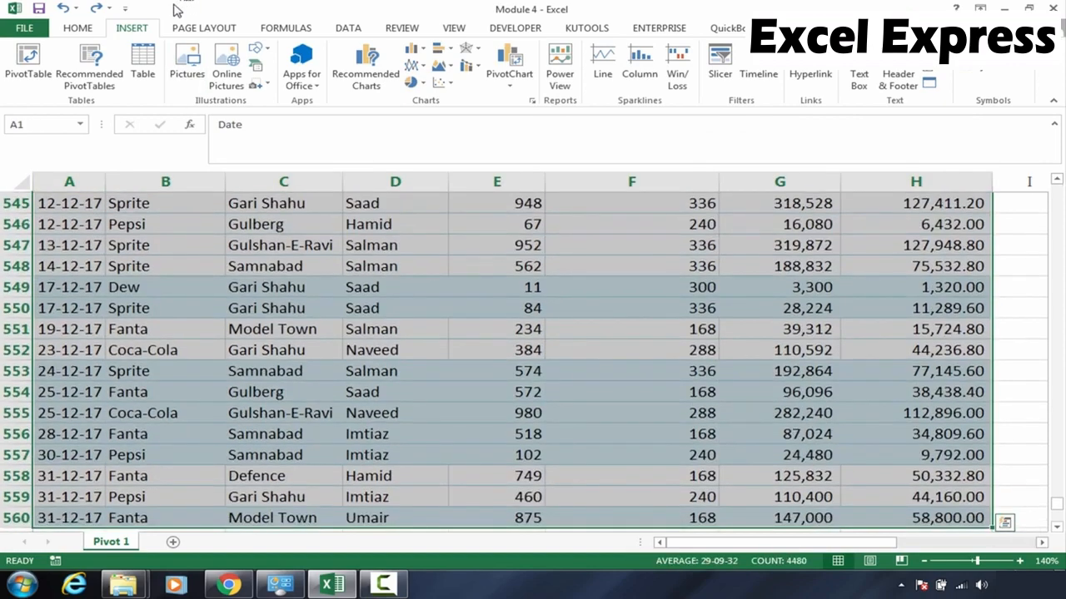
pyautogui.click(28, 60)
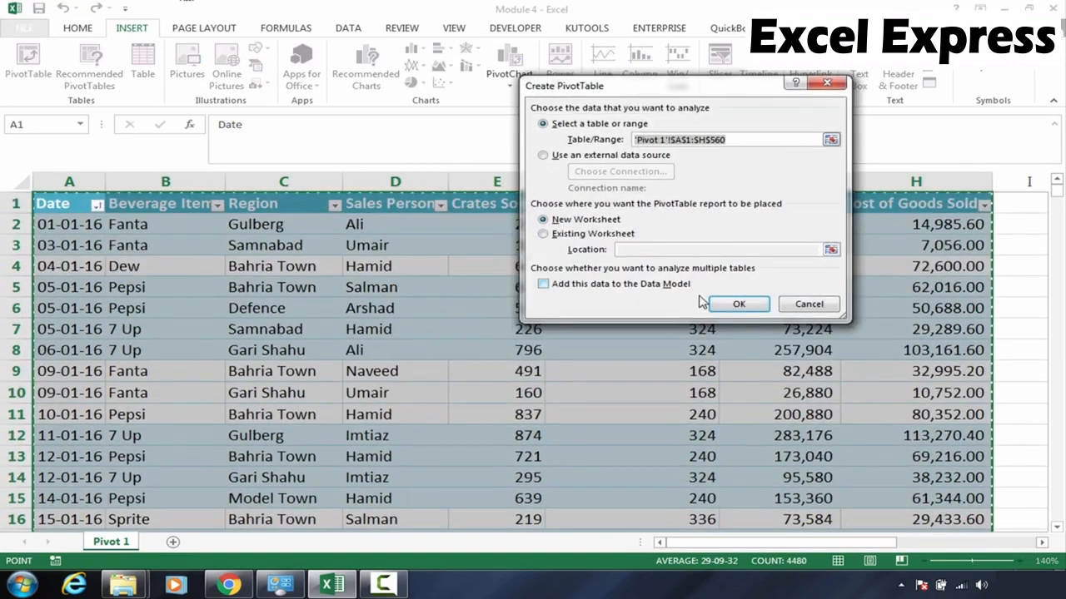
pyautogui.click(719, 305)
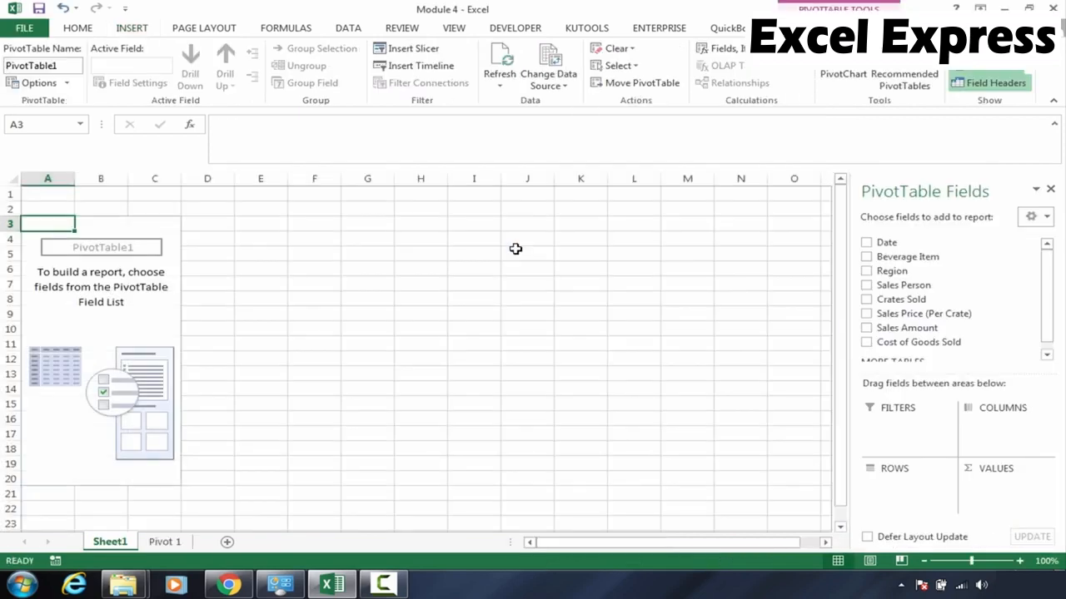
pyautogui.click(117, 301)
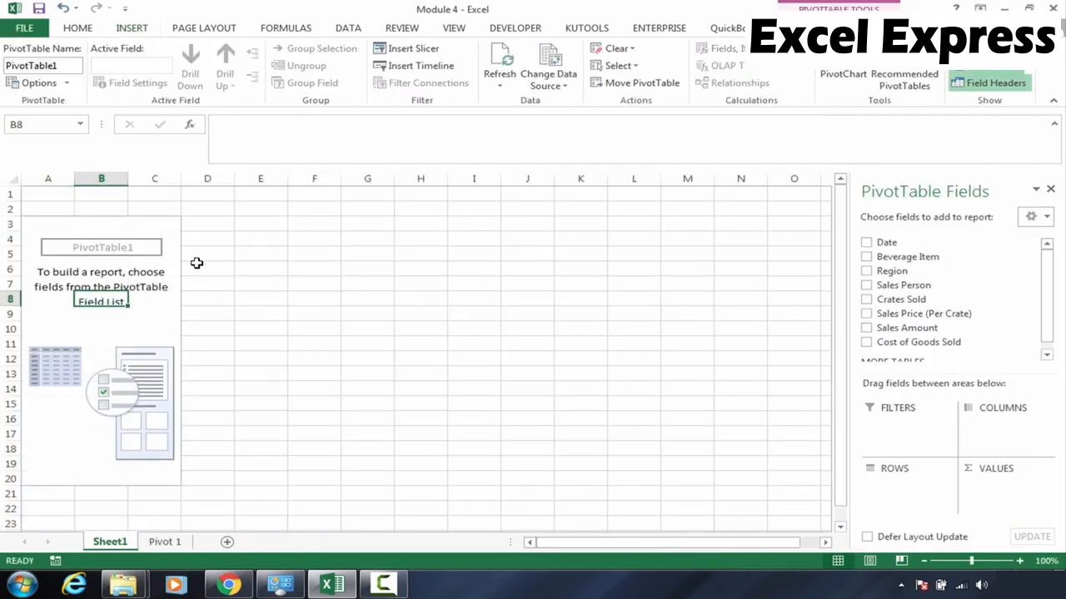
# Examine the empty PivotTable placeholder on Sheet1 and compare it with the source sales data sheet
pyautogui.click(91, 270)
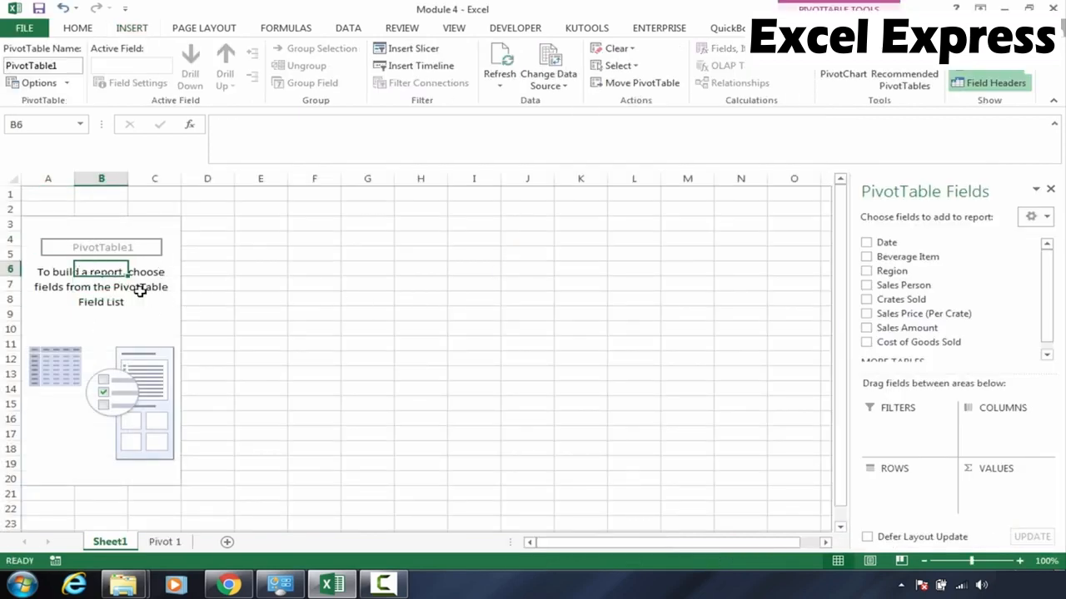
pyautogui.click(104, 302)
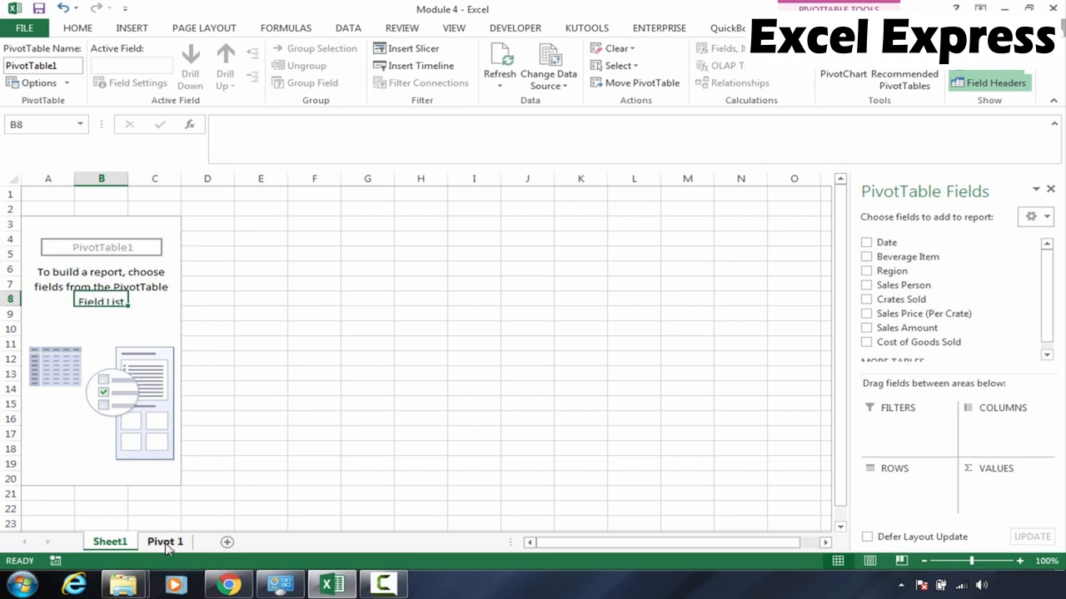
pyautogui.click(166, 543)
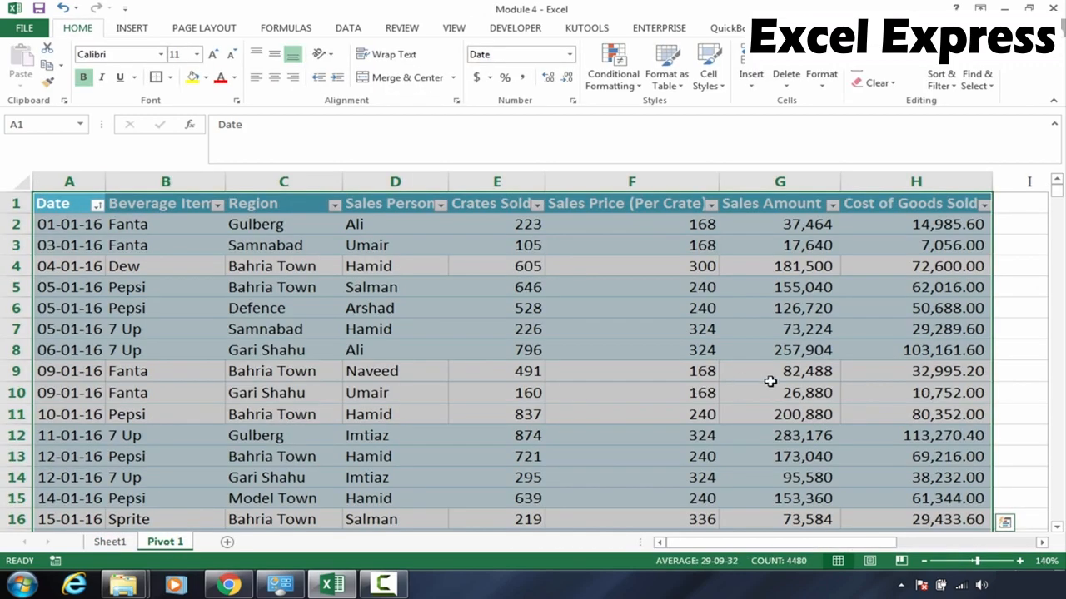
pyautogui.click(109, 542)
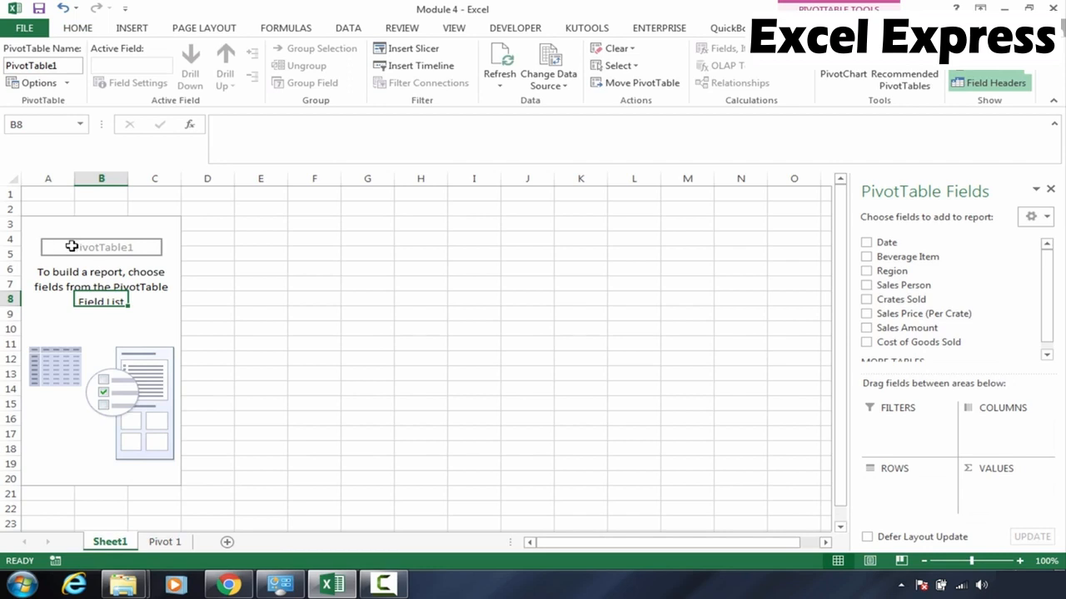
pyautogui.moveTo(69, 246); pyautogui.dragTo(329, 249)
pyautogui.moveTo(31, 268); pyautogui.dragTo(34, 318)
pyautogui.moveTo(134, 277); pyautogui.dragTo(138, 325)
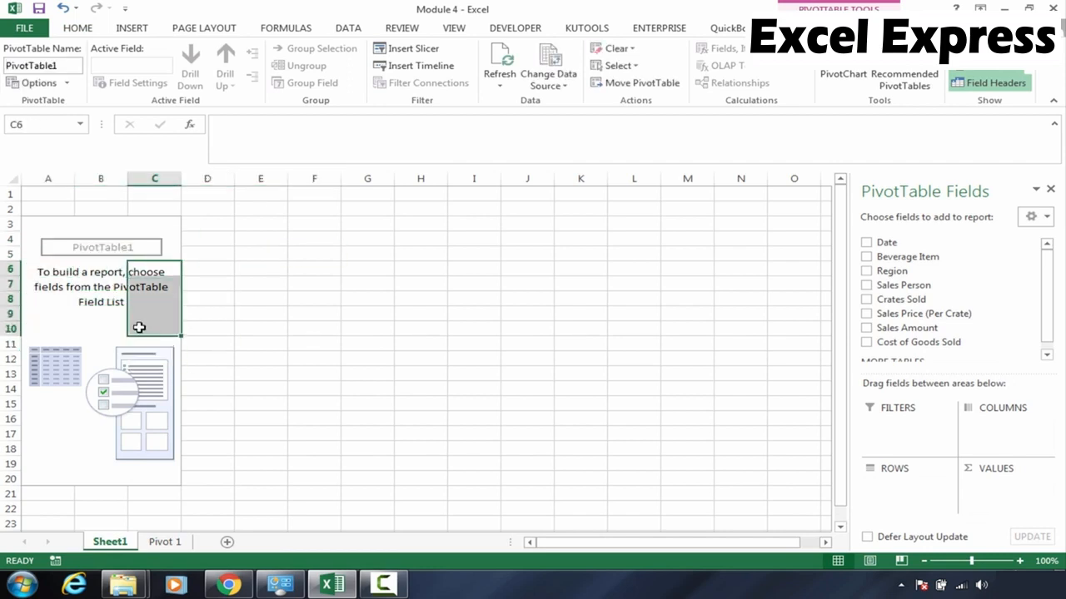
pyautogui.click(100, 314)
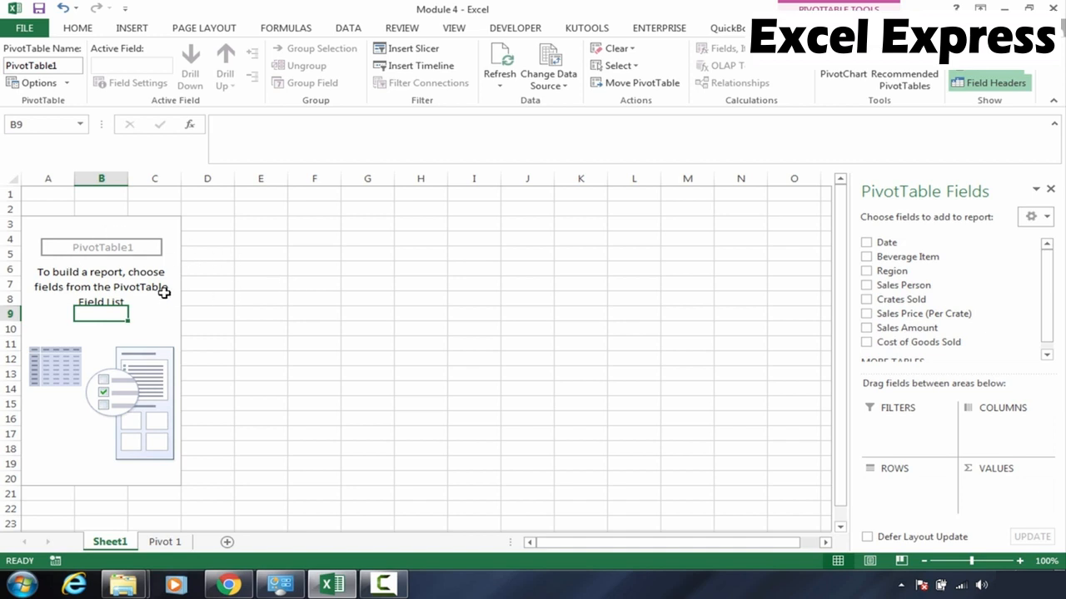
pyautogui.click(92, 283)
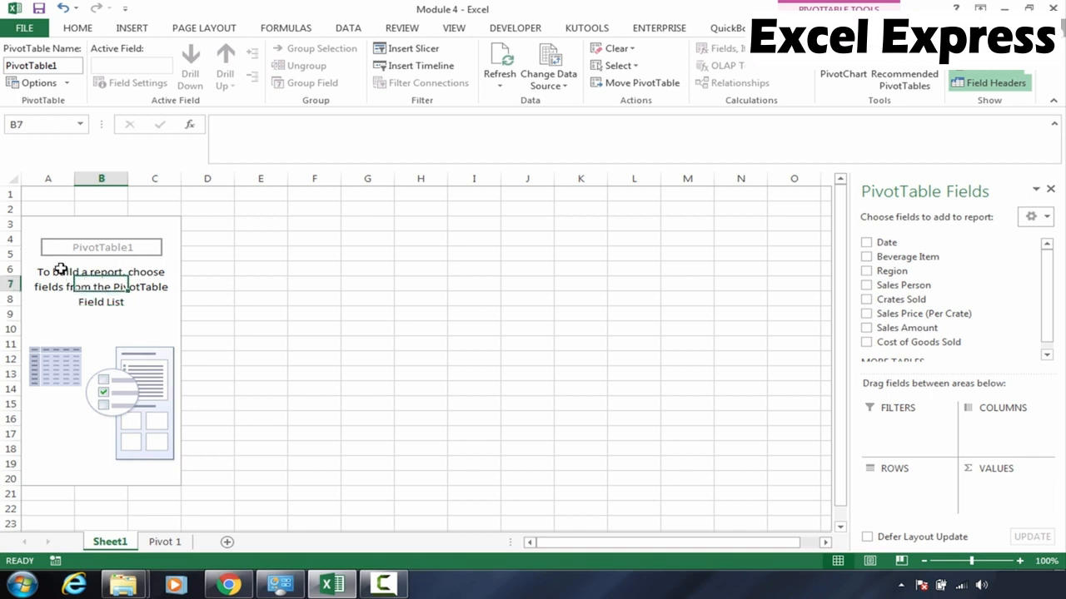
pyautogui.click(302, 306)
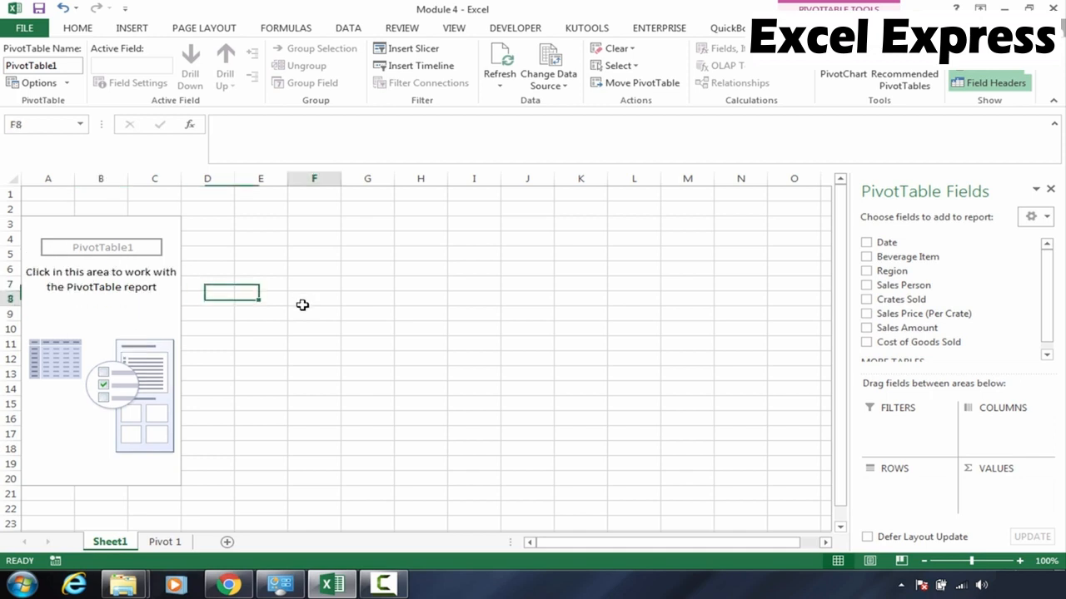
pyautogui.click(89, 294)
pyautogui.click(291, 313)
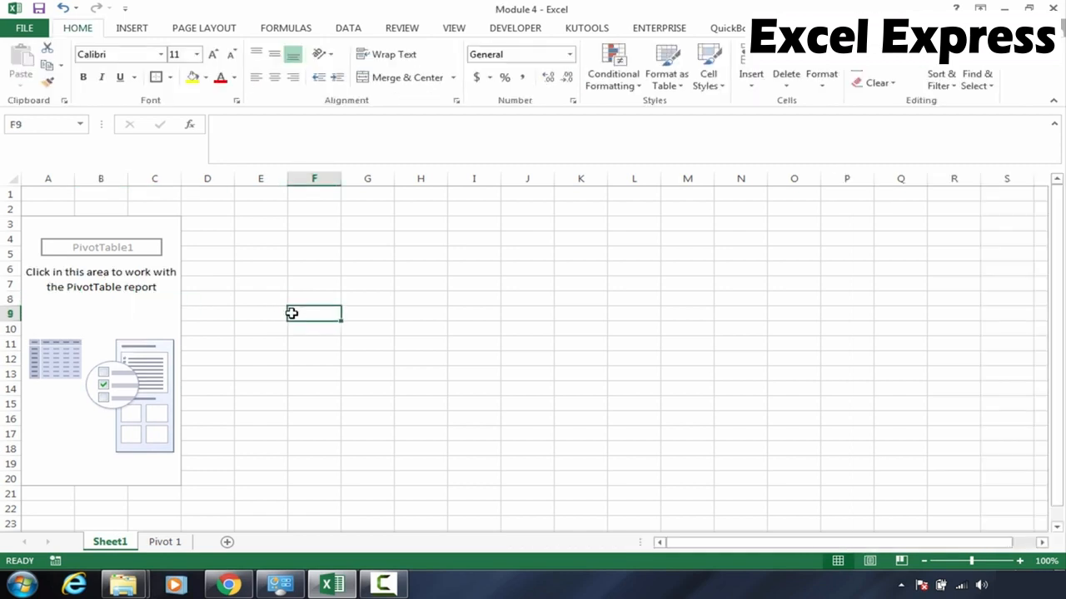
pyautogui.click(107, 302)
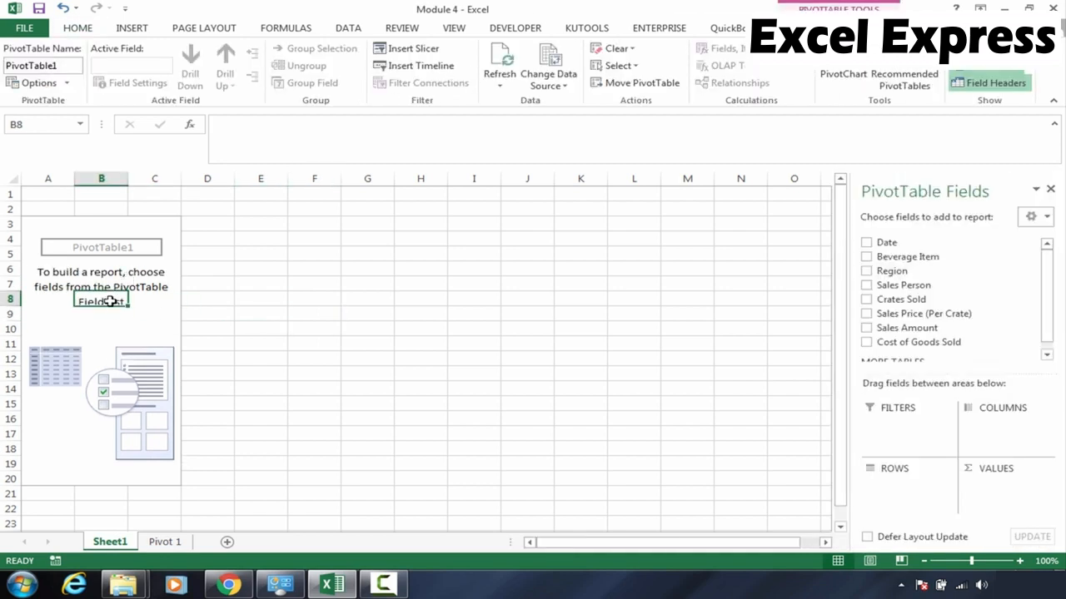
pyautogui.rightClick(110, 301)
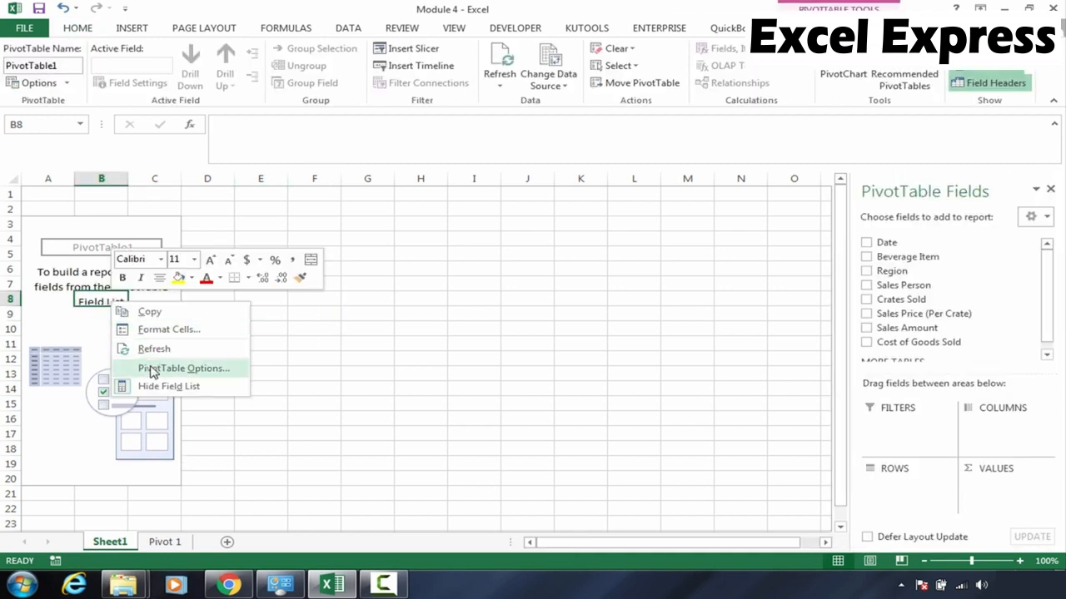
pyautogui.press('Escape')
pyautogui.click(67, 316)
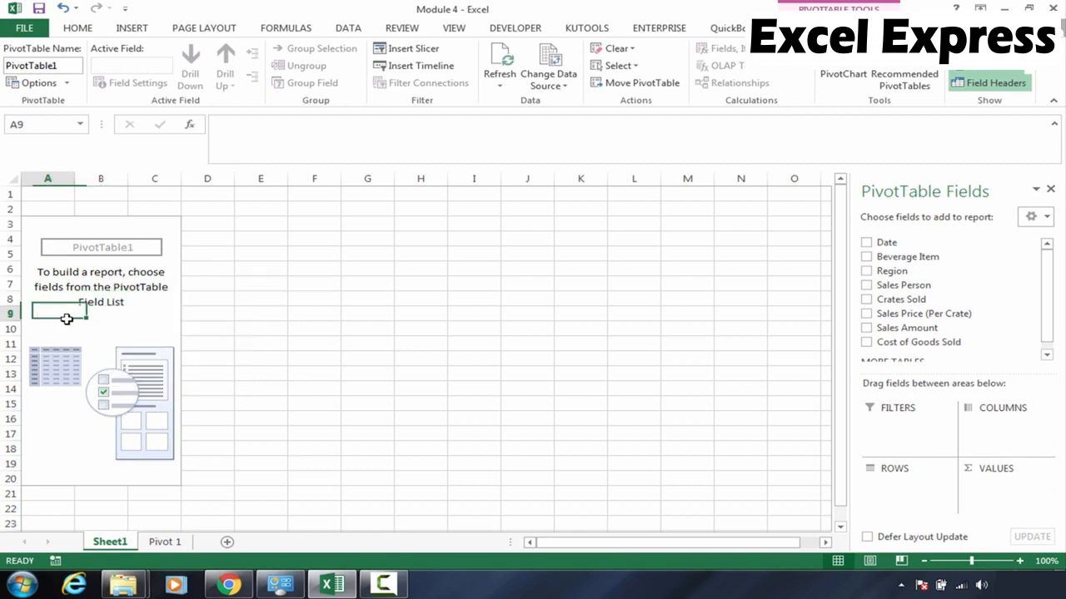
# Turn on the Classic PivotTable layout in the PivotTable's display options
pyautogui.rightClick(113, 332)
pyautogui.click(168, 401)
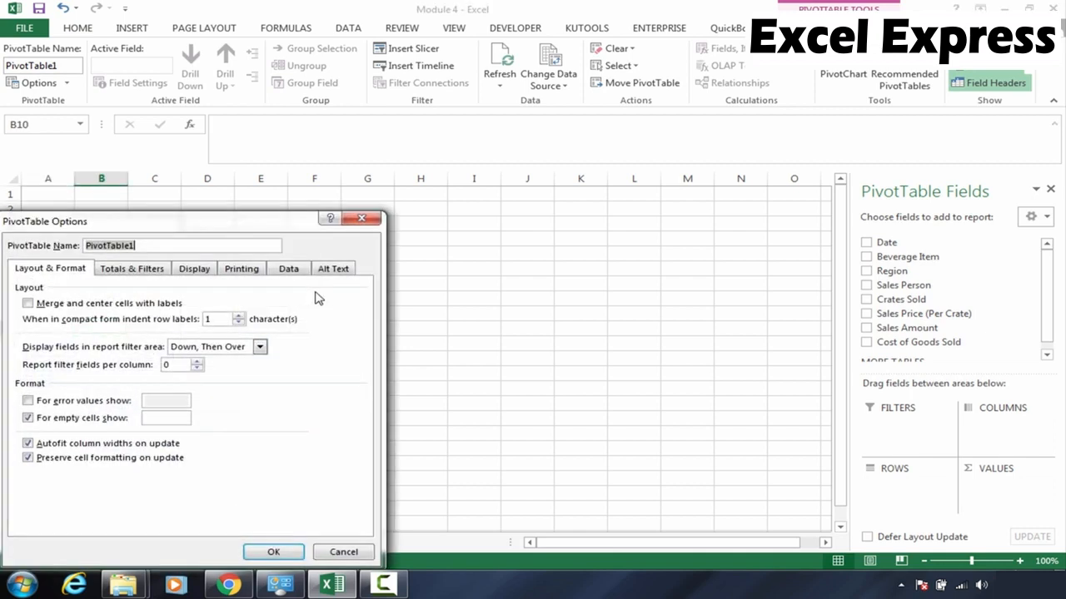
pyautogui.click(199, 270)
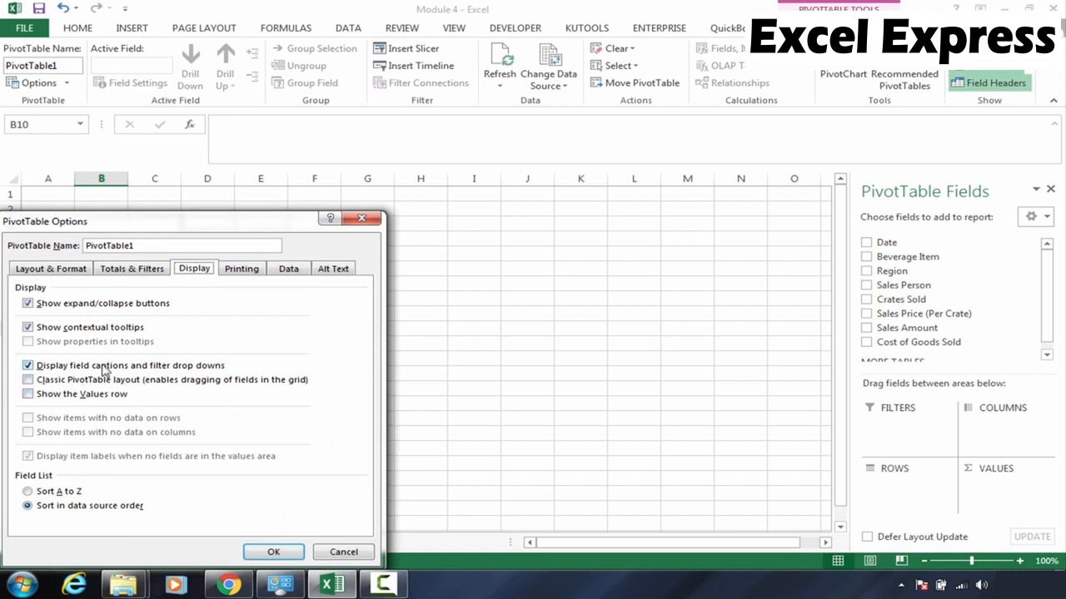
pyautogui.click(29, 380)
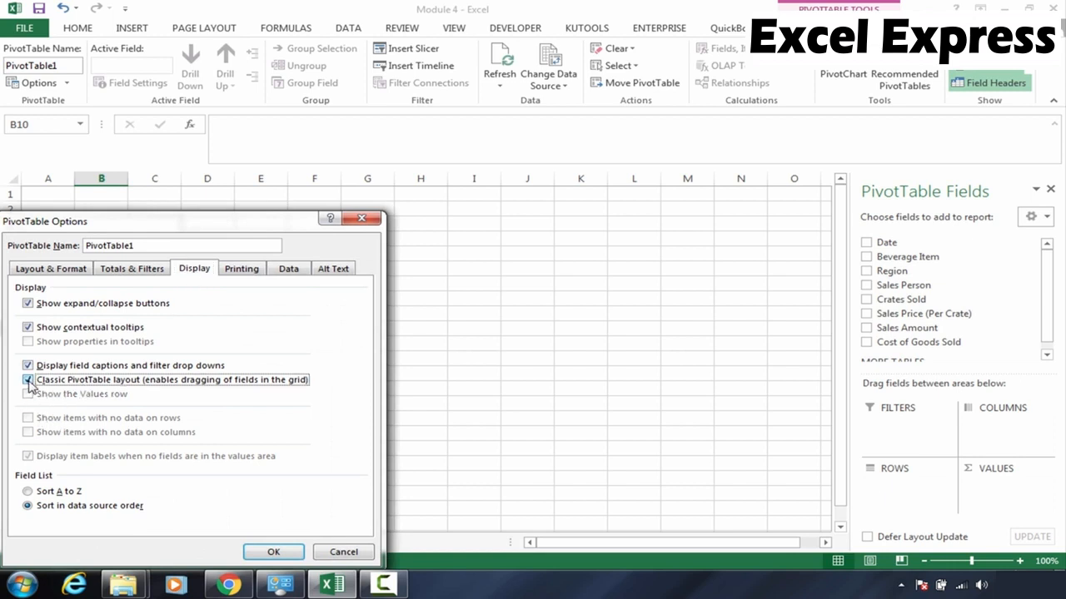
pyautogui.click(275, 552)
# Dismiss the Windows colour scheme prompt, keeping the current scheme and not showing the message again
pyautogui.click(214, 288)
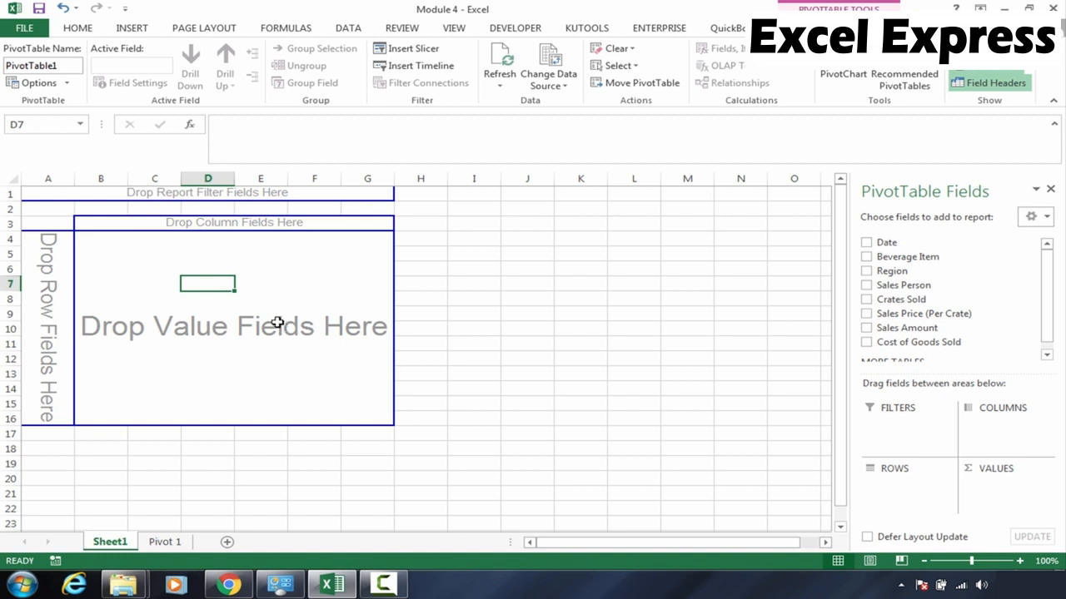
pyautogui.click(239, 301)
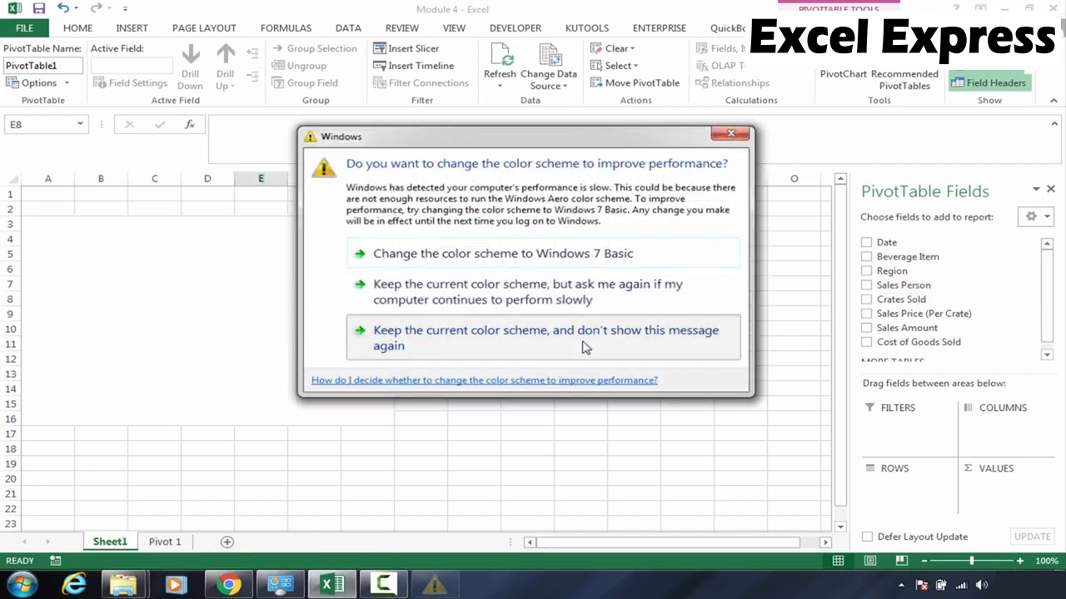
pyautogui.click(586, 346)
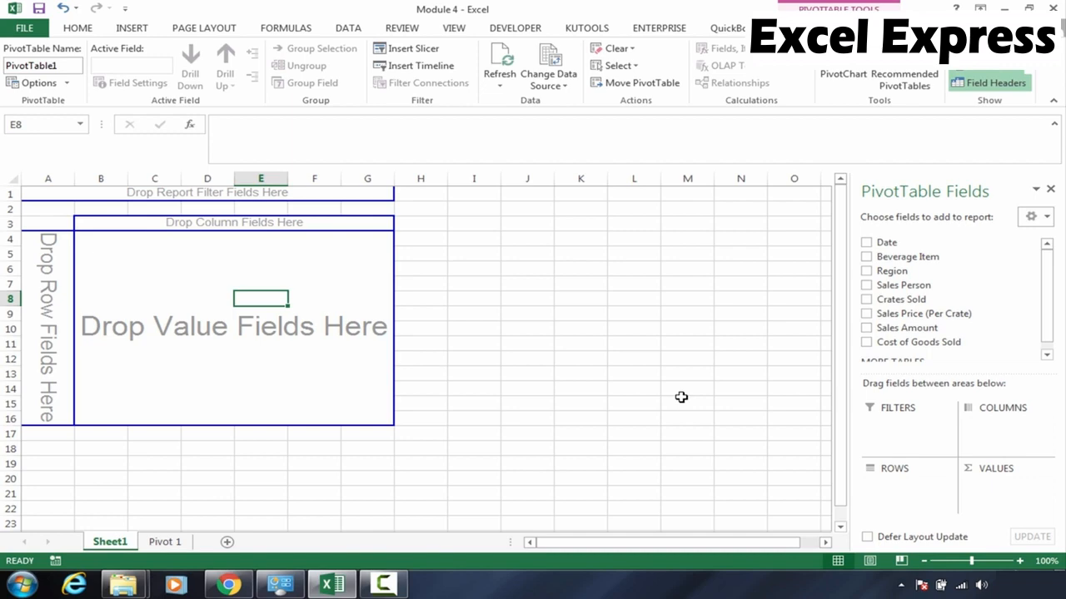
# Review the SUMIFS summary table and its formula on the data sheet for comparison
pyautogui.click(165, 544)
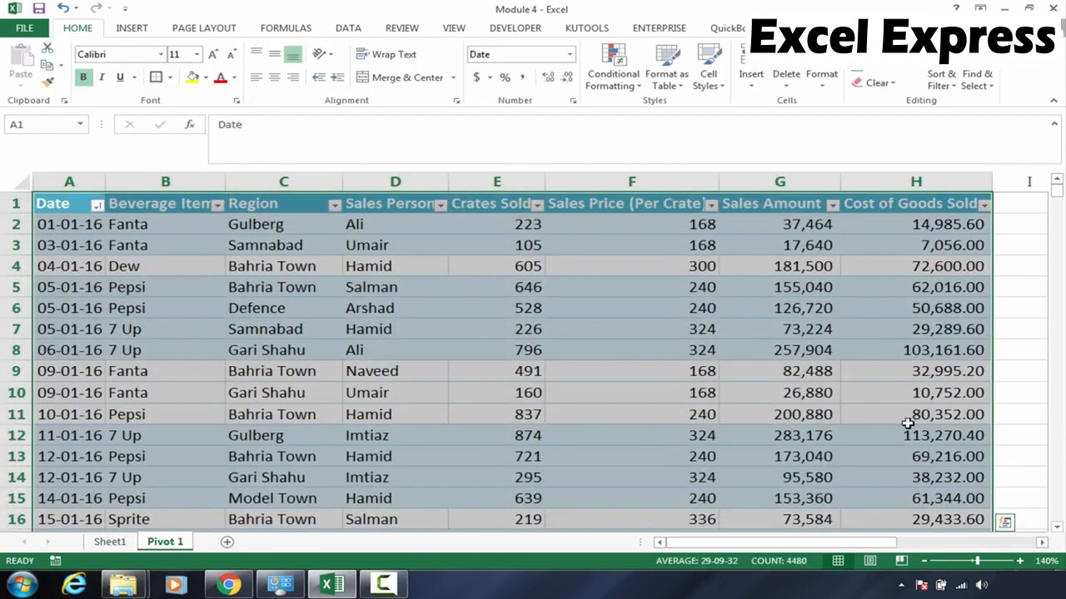
pyautogui.click(910, 414)
pyautogui.press('Right')
pyautogui.press('Right')
pyautogui.press('Right')
pyautogui.press('Right')
pyautogui.press('Right')
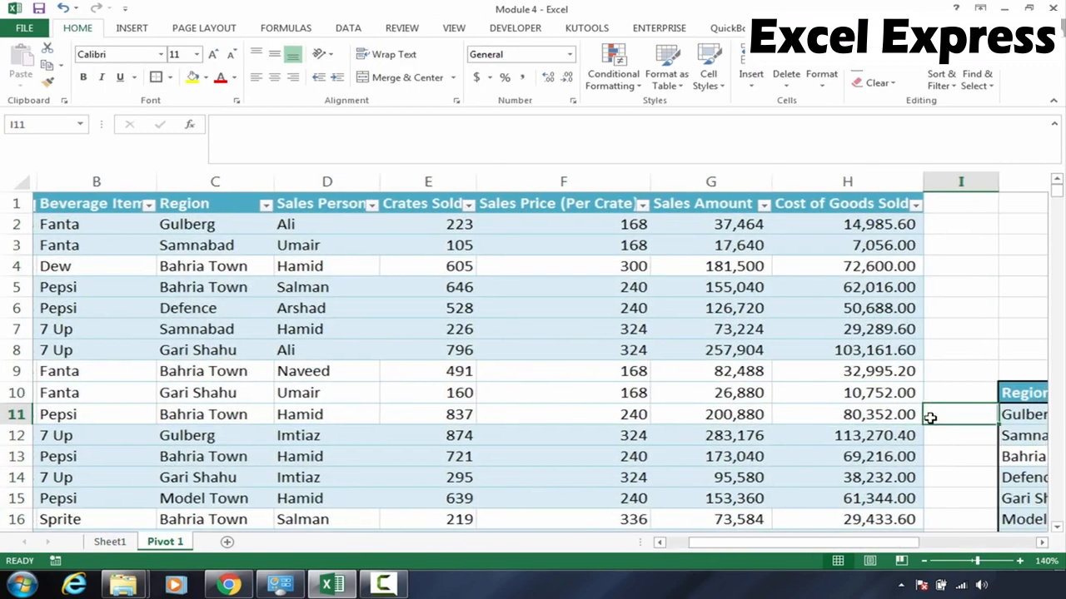
pyautogui.moveTo(749, 436); pyautogui.dragTo(749, 498)
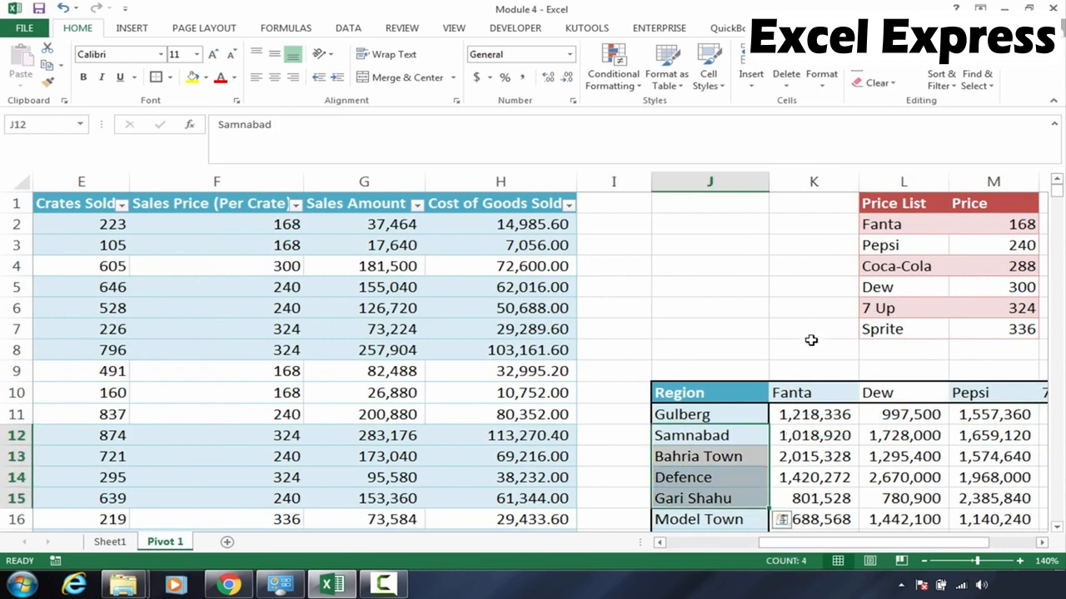
pyautogui.click(881, 435)
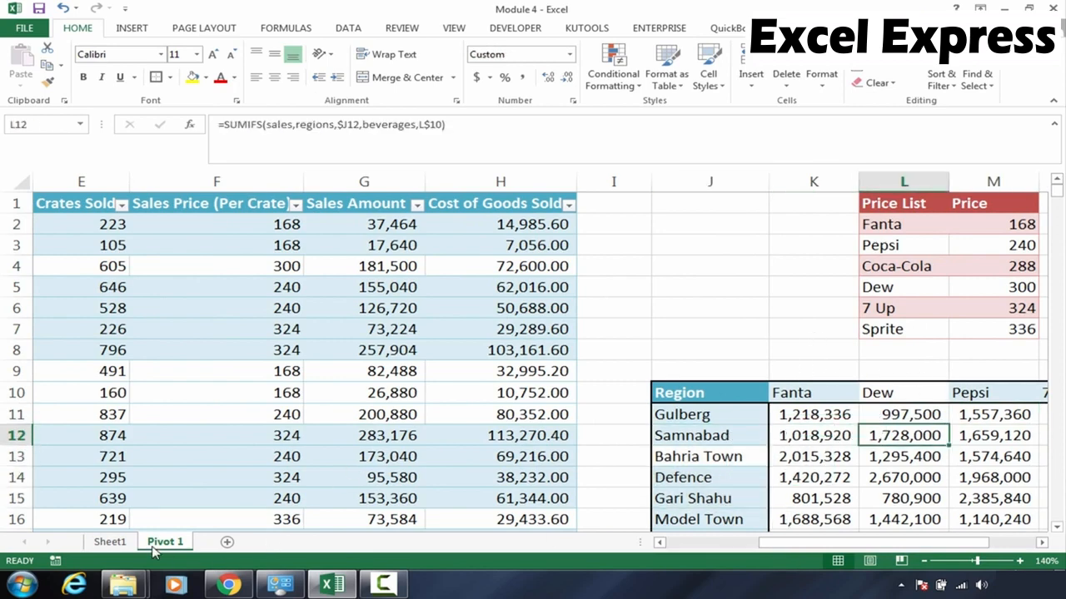
pyautogui.click(127, 543)
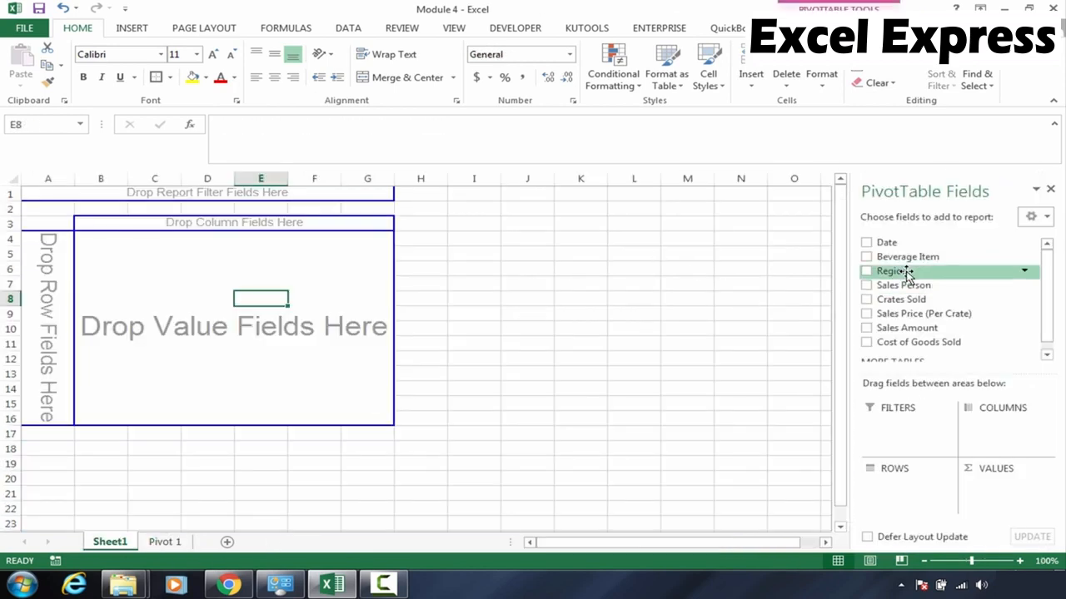
# Lay out the PivotTable with Region as rows, Beverage Item as columns and Sales Amount as summed values
pyautogui.moveTo(914, 274); pyautogui.dragTo(885, 280)
pyautogui.moveTo(913, 274); pyautogui.dragTo(34, 261)
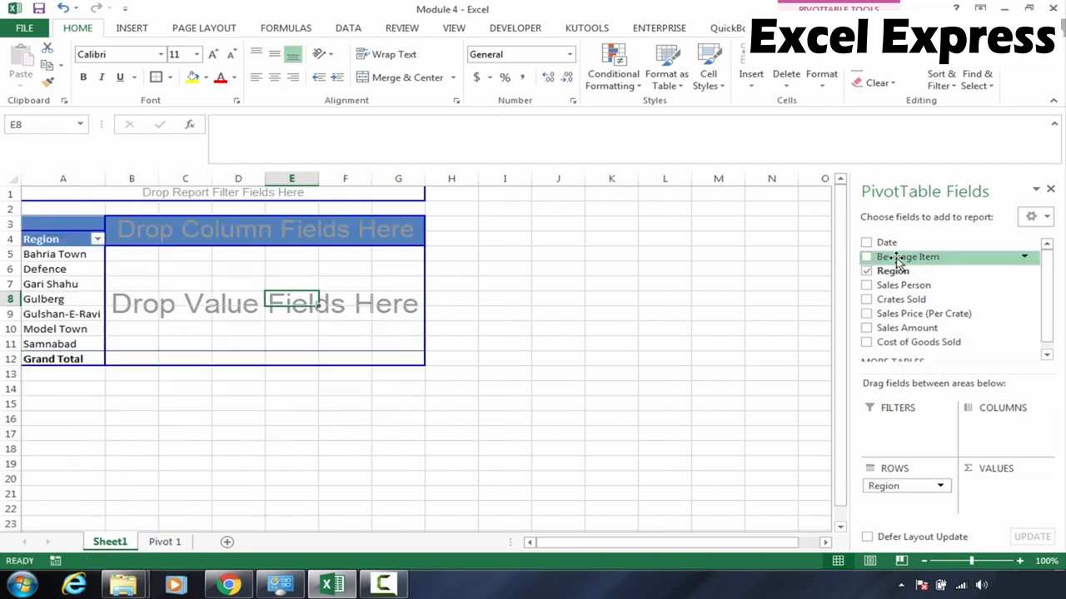
pyautogui.moveTo(897, 261); pyautogui.dragTo(377, 228)
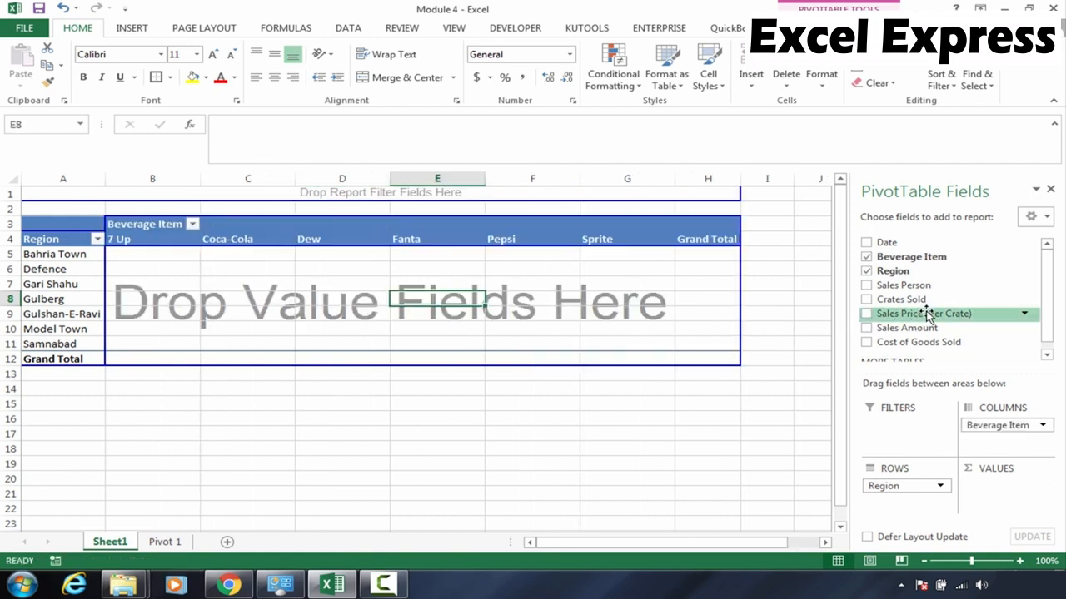
pyautogui.moveTo(926, 328); pyautogui.dragTo(606, 333)
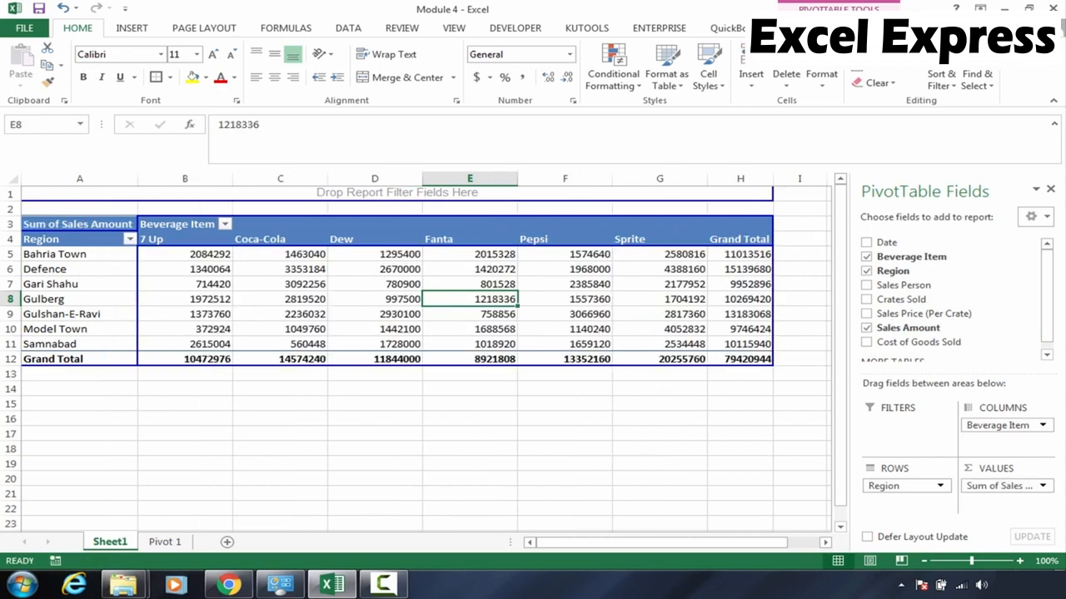
# Examine the PivotTable's regional sales figures per beverage and their grand totals
pyautogui.click(1020, 561)
pyautogui.click(1020, 561)
pyautogui.click(1019, 561)
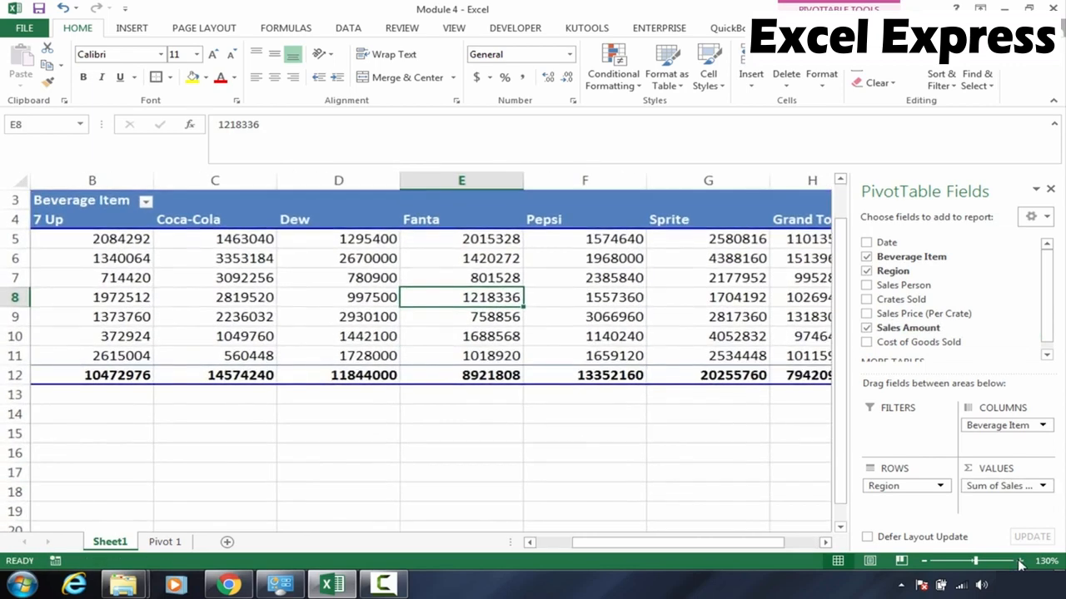
pyautogui.click(638, 474)
pyautogui.click(630, 292)
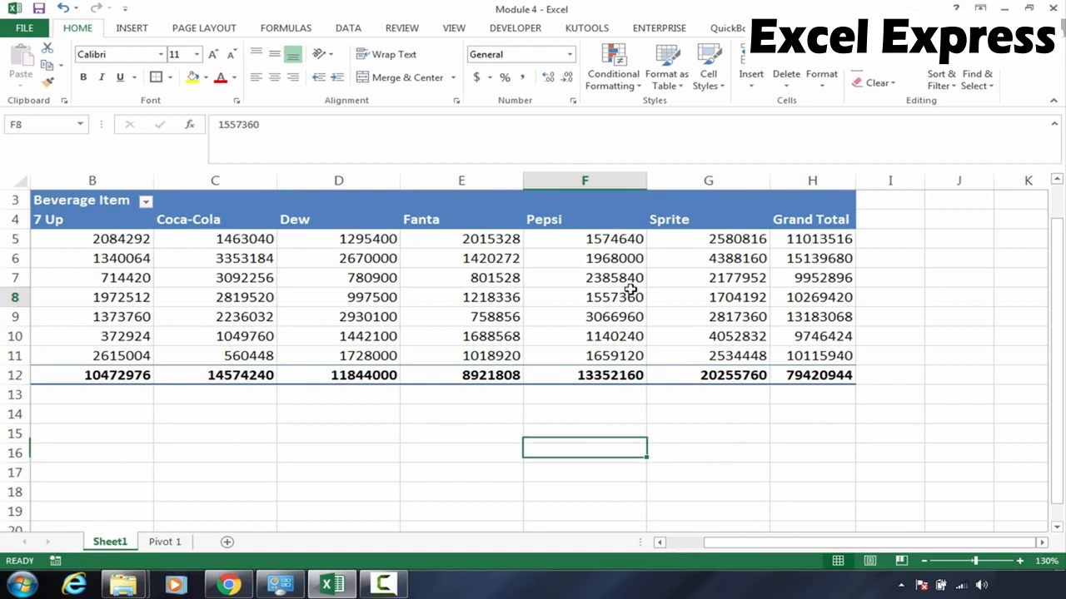
pyautogui.press('Left')
pyautogui.press('Left')
pyautogui.press('Left')
pyautogui.press('Left')
pyautogui.press('Left')
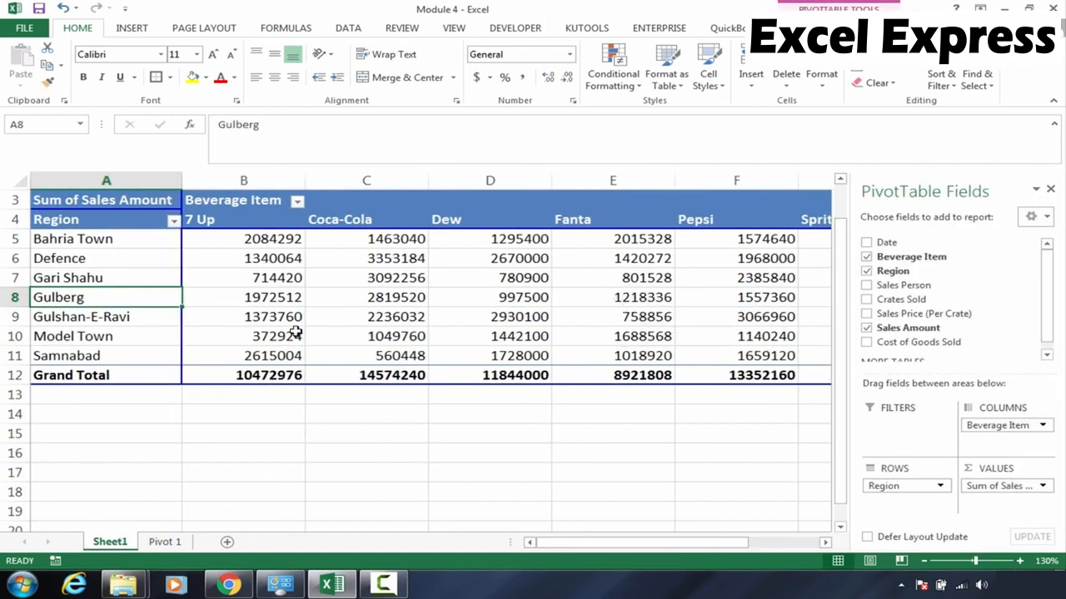
pyautogui.moveTo(257, 241); pyautogui.dragTo(250, 376)
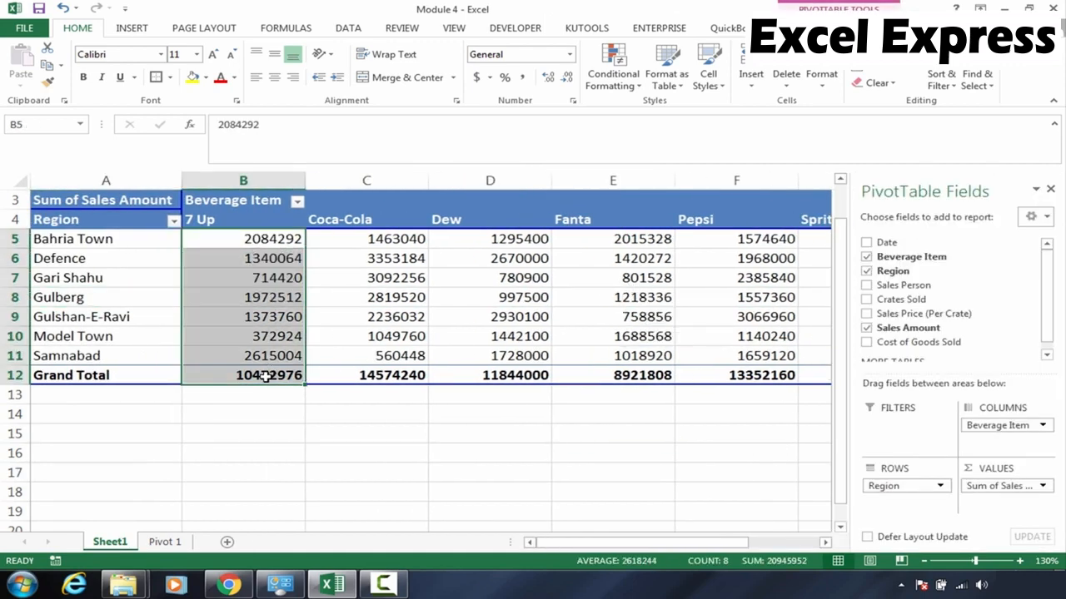
pyautogui.click(250, 376)
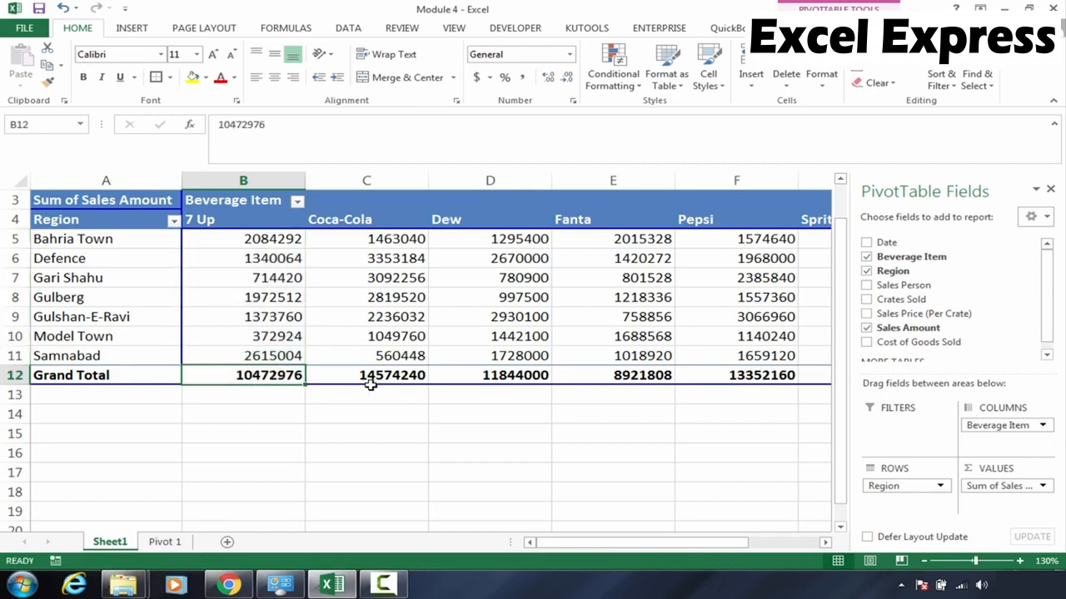
pyautogui.press('Right')
pyautogui.press('Right')
pyautogui.press('Right')
pyautogui.press('Right')
pyautogui.press('Right')
pyautogui.press('Right')
pyautogui.press('Right')
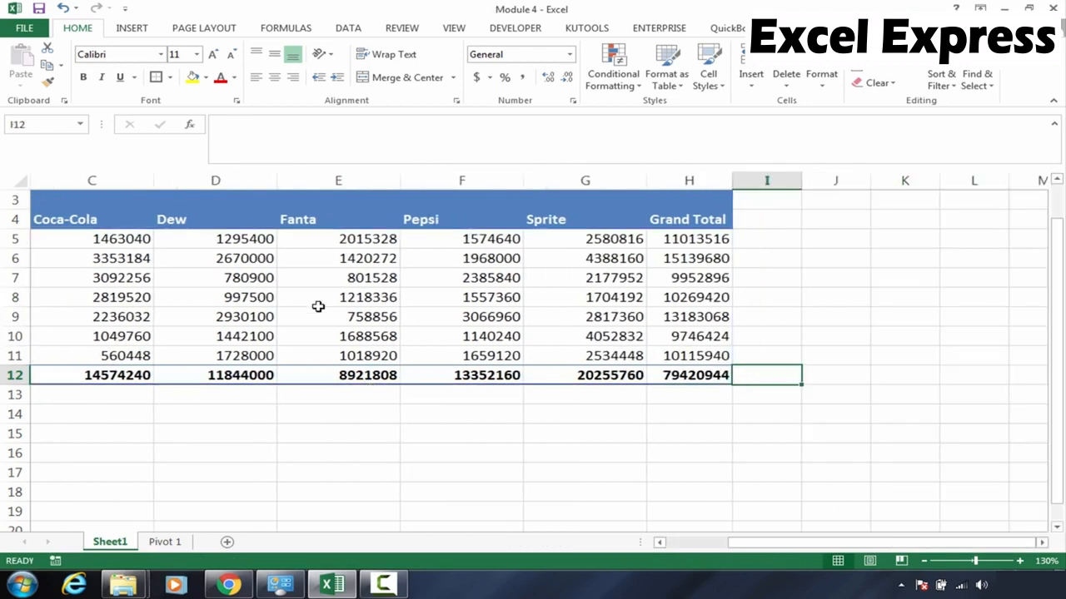
pyautogui.click(171, 236)
pyautogui.press('Left')
pyautogui.press('Left')
pyautogui.press('Left')
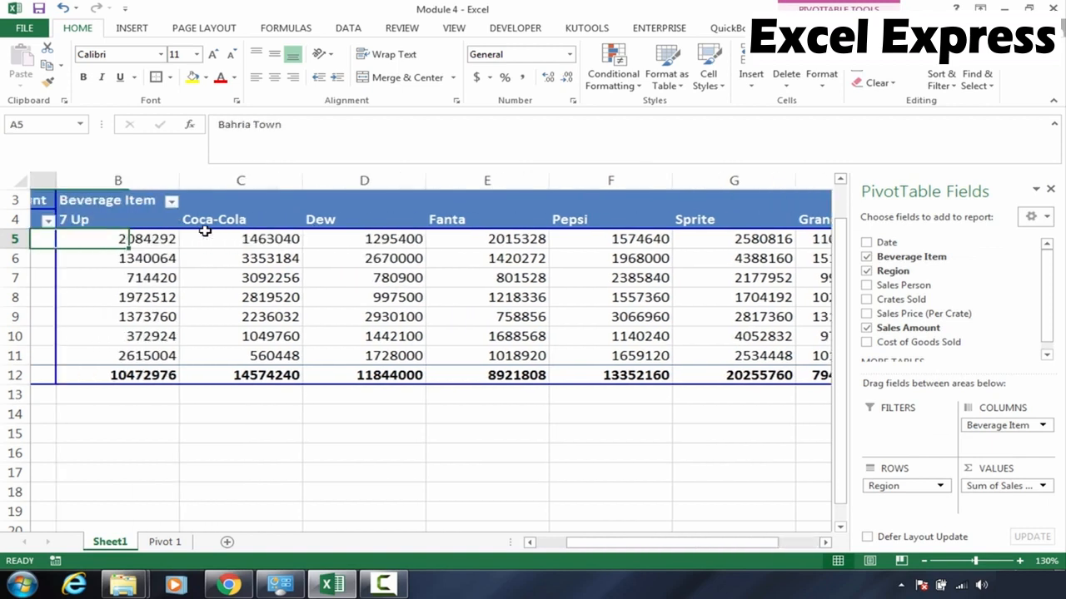
pyautogui.press('Right')
pyautogui.press('Right')
pyautogui.press('Right')
pyautogui.press('Right')
pyautogui.press('Right')
pyautogui.press('Right')
pyautogui.press('Right')
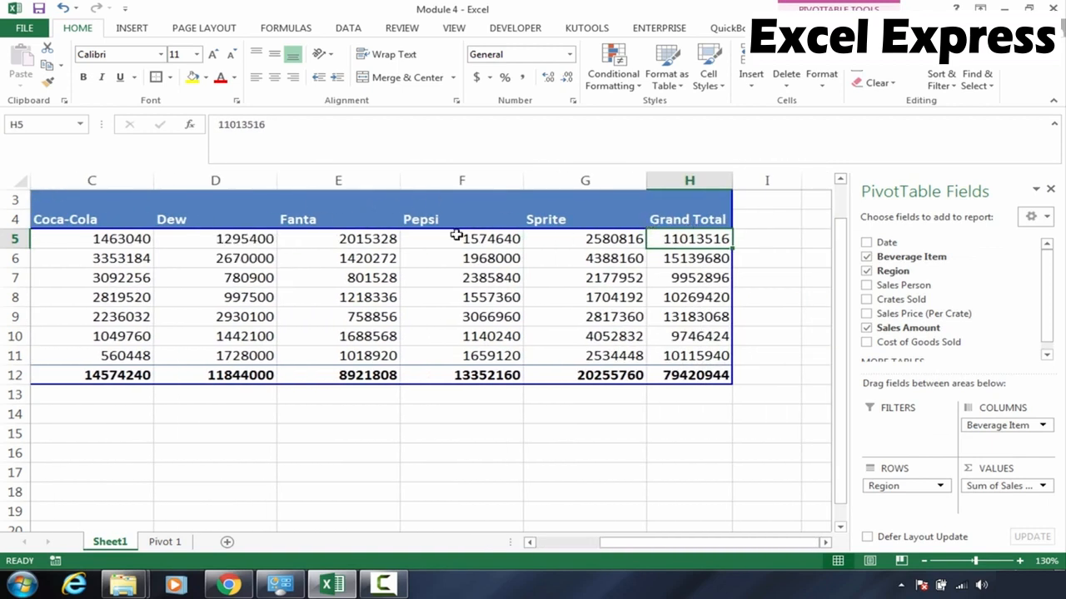
pyautogui.moveTo(681, 239)
pyautogui.click(539, 353)
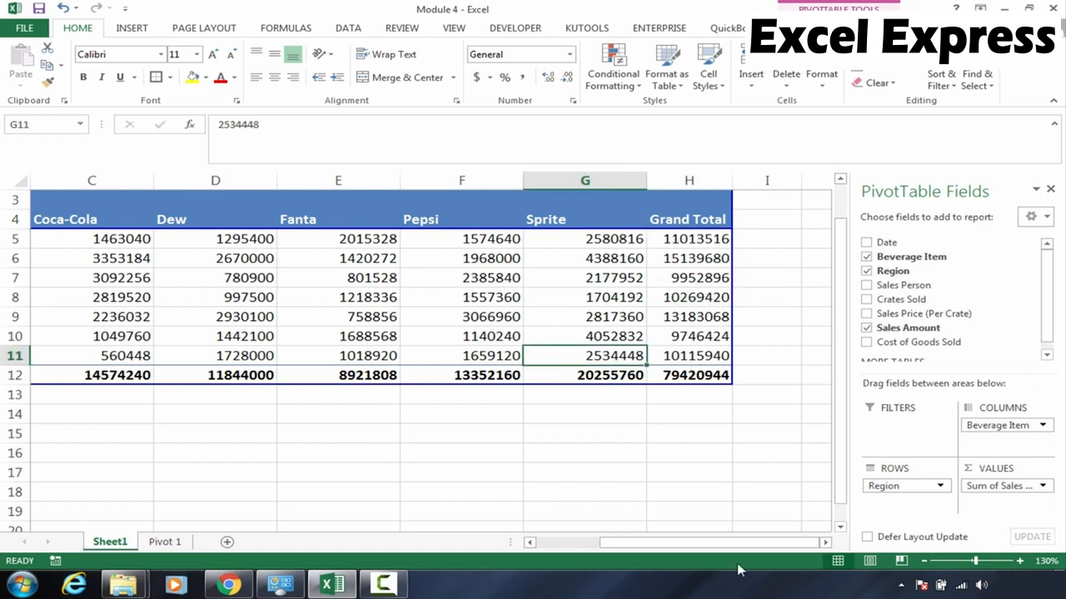
pyautogui.moveTo(713, 550); pyautogui.dragTo(340, 488)
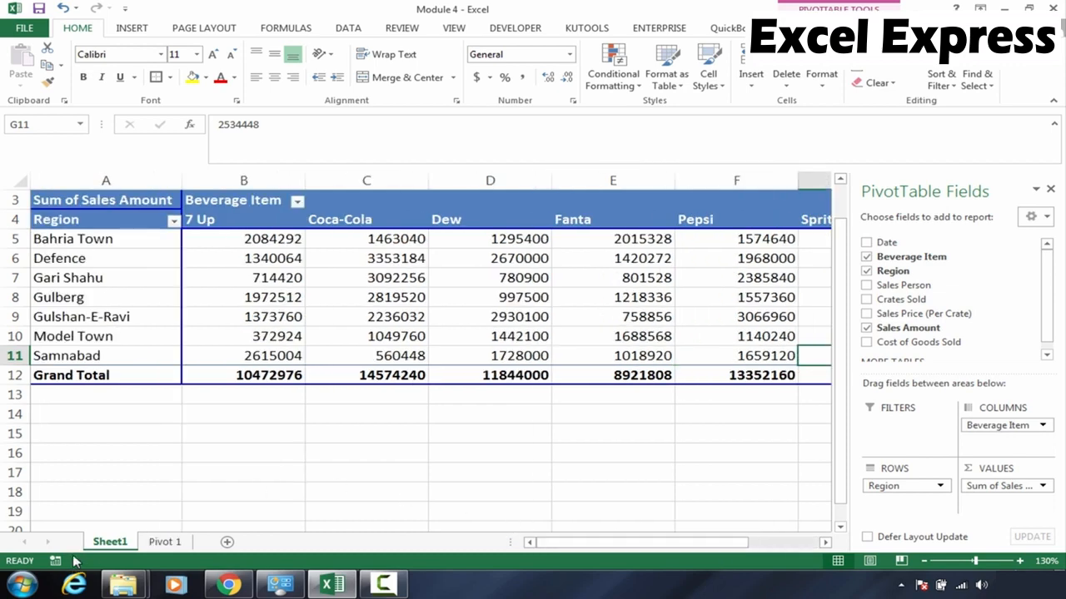
# Delete the Sheet1 worksheet holding the first PivotTable
pyautogui.rightClick(96, 547)
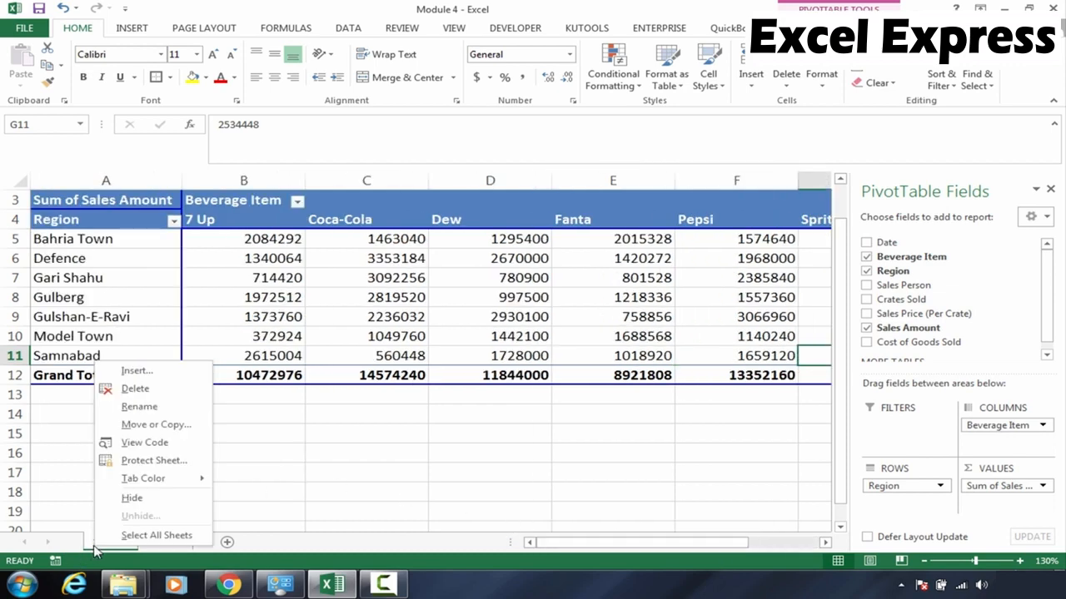
pyautogui.click(188, 388)
pyautogui.click(501, 330)
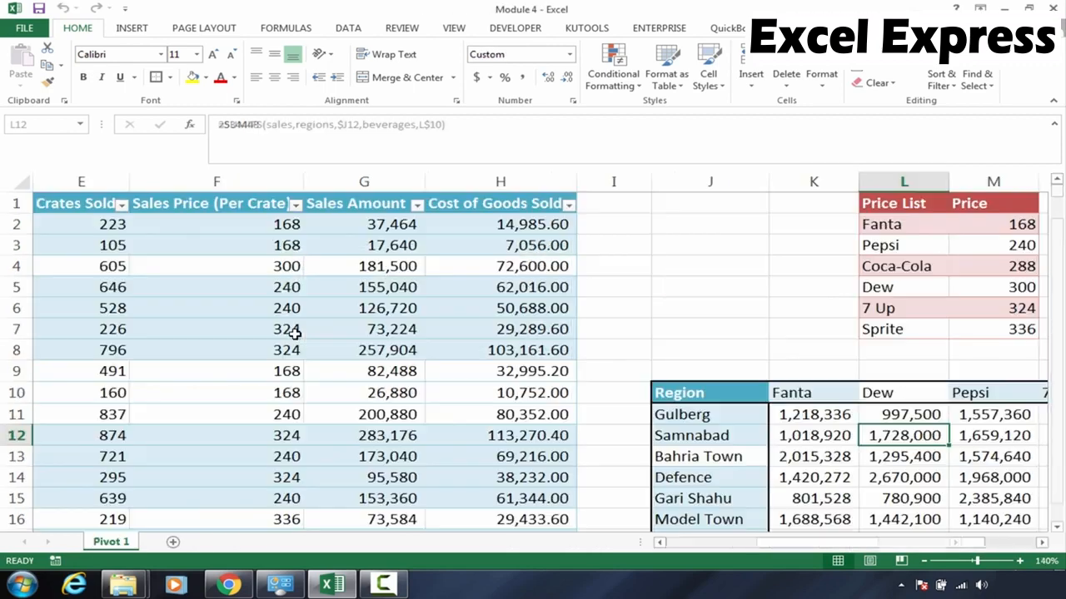
# Select the whole sales table from A1 to H560 and insert a PivotTable from it on a new worksheet
pyautogui.click(170, 352)
pyautogui.press('Home')
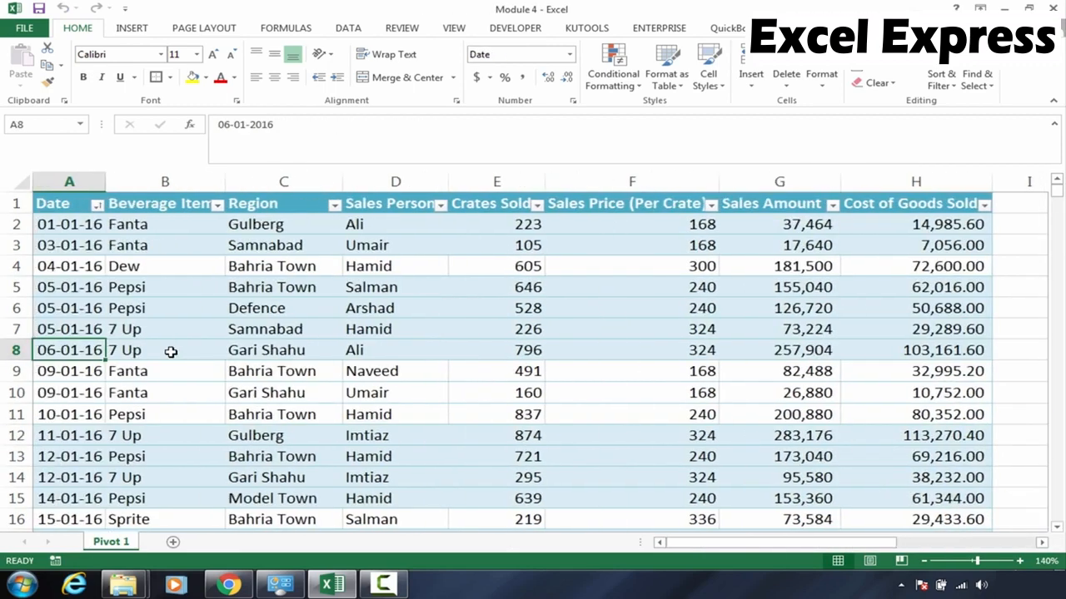
pyautogui.press('Up')
pyautogui.press('Up')
pyautogui.press('Up')
pyautogui.press('Up')
pyautogui.press('Up')
pyautogui.press('Up')
pyautogui.press('Up')
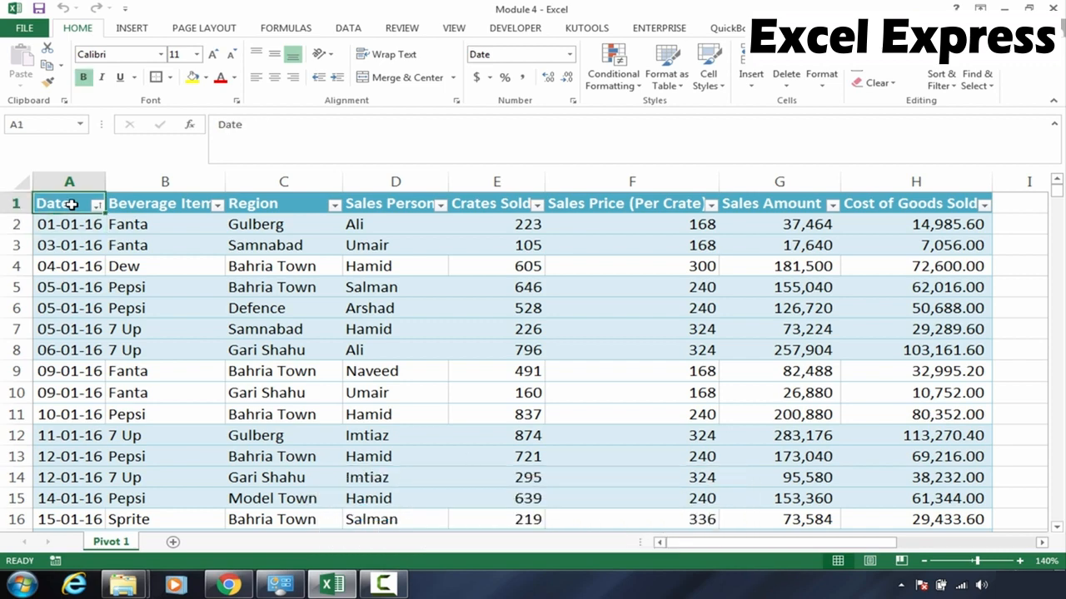
pyautogui.hotkey('ctrl', 'shift', 'Right')
pyautogui.hotkey('ctrl', 'shift', 'Down')
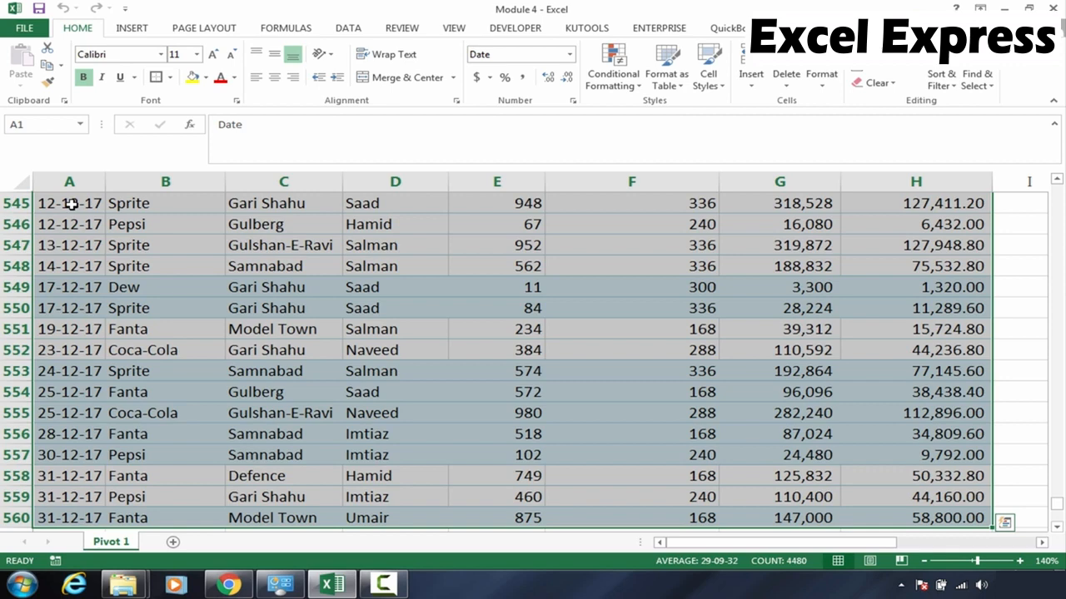
pyautogui.press('alt')
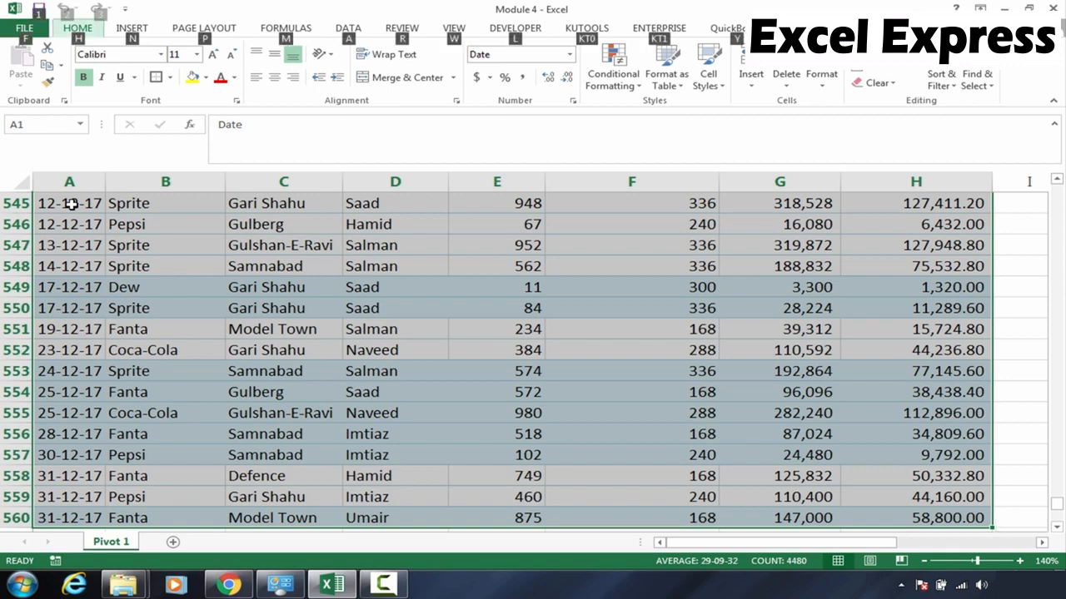
pyautogui.press('n')
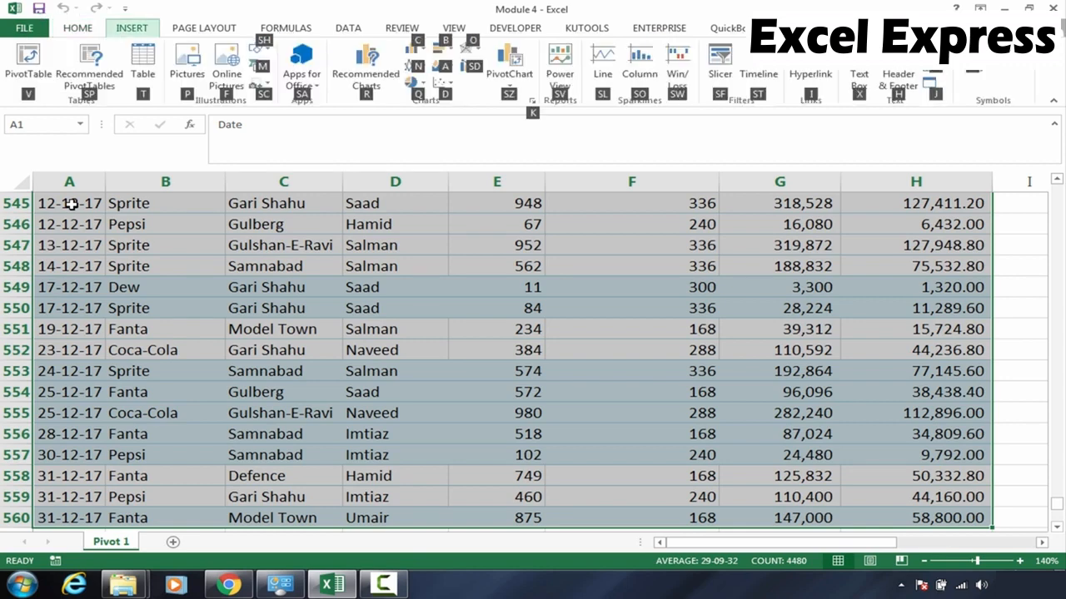
pyautogui.press('v')
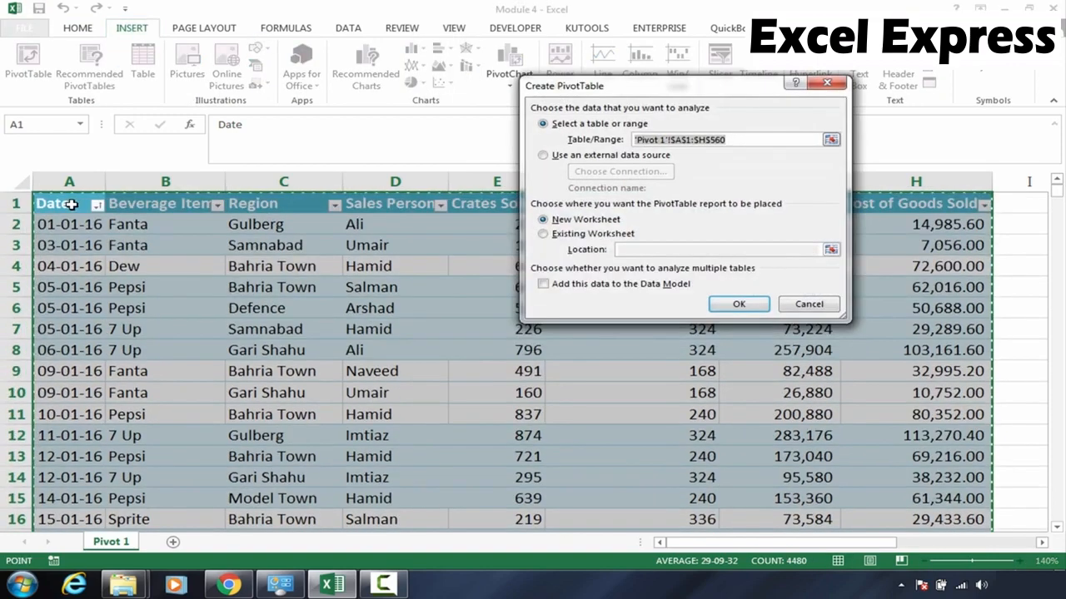
pyautogui.press('Return')
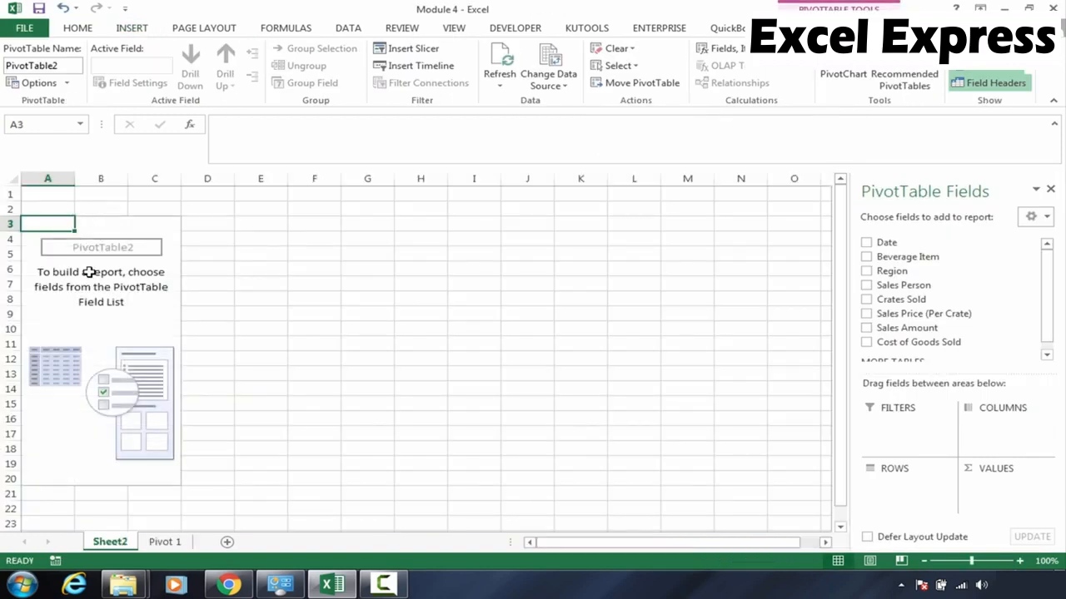
# Try to drop the Region field directly onto the PivotTable placeholder on the worksheet
pyautogui.click(93, 273)
pyautogui.click(242, 299)
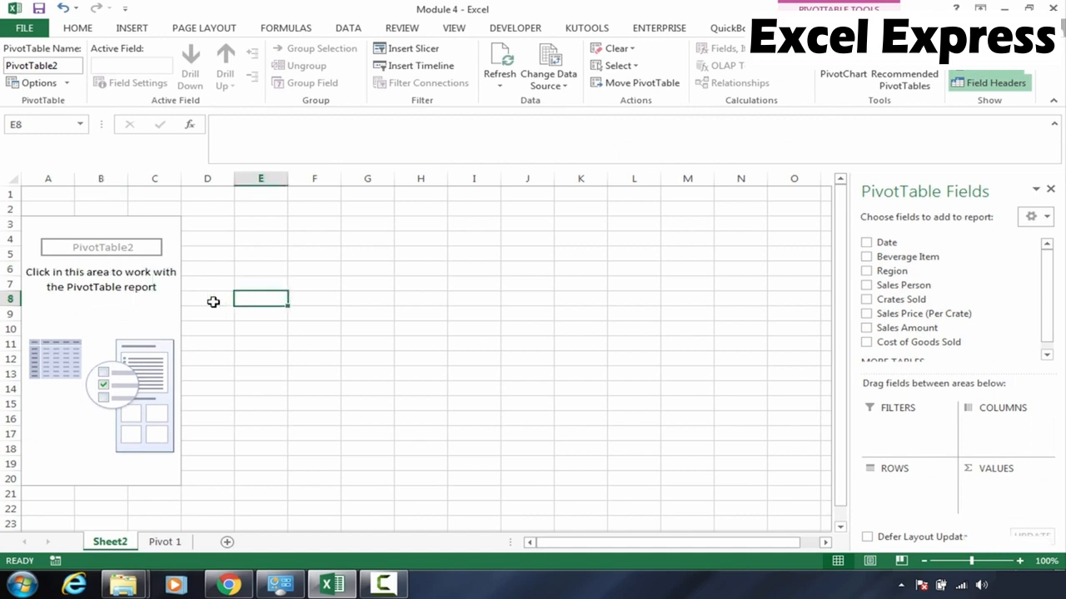
pyautogui.click(117, 300)
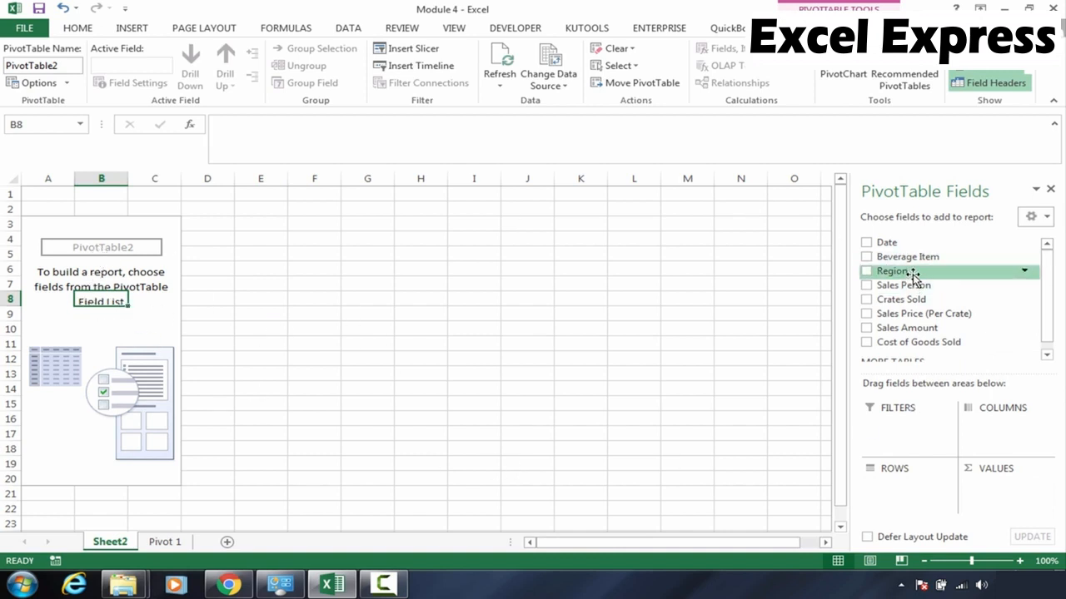
pyautogui.moveTo(903, 273); pyautogui.dragTo(626, 390)
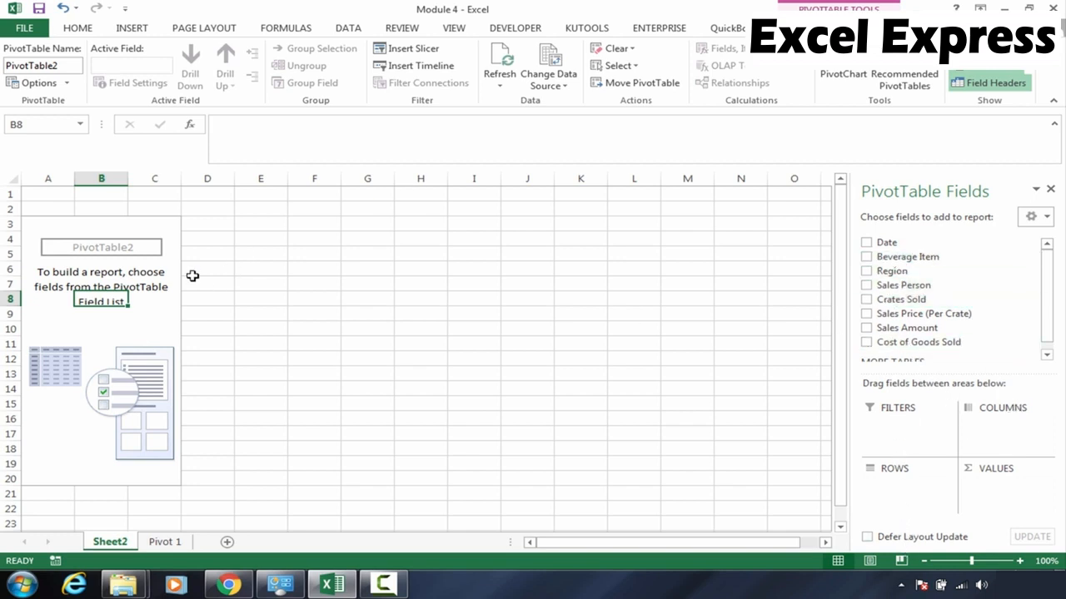
pyautogui.moveTo(193, 268); pyautogui.dragTo(470, 268)
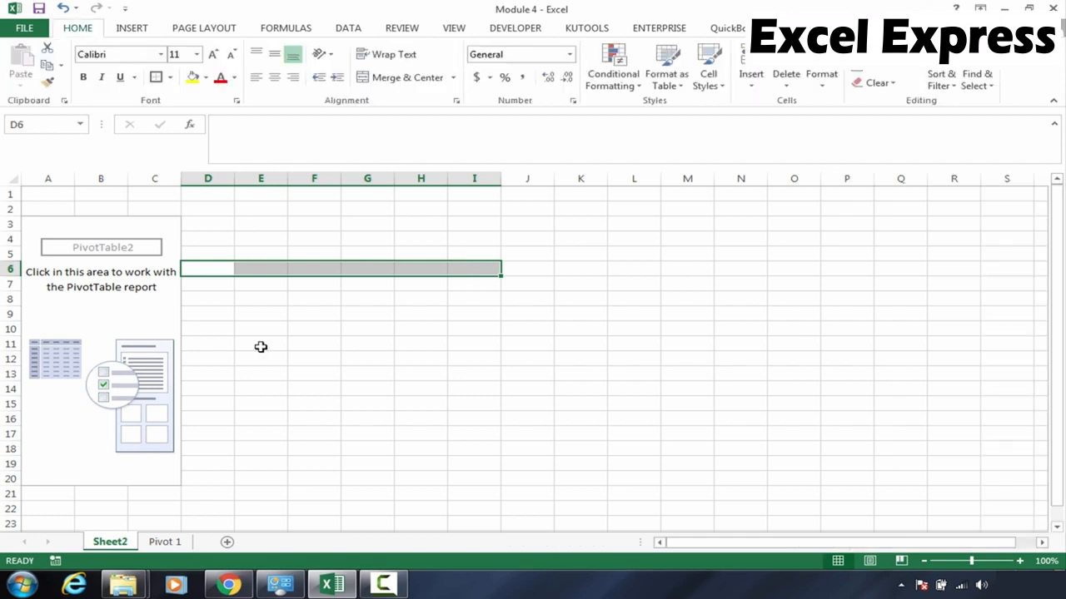
pyautogui.click(79, 312)
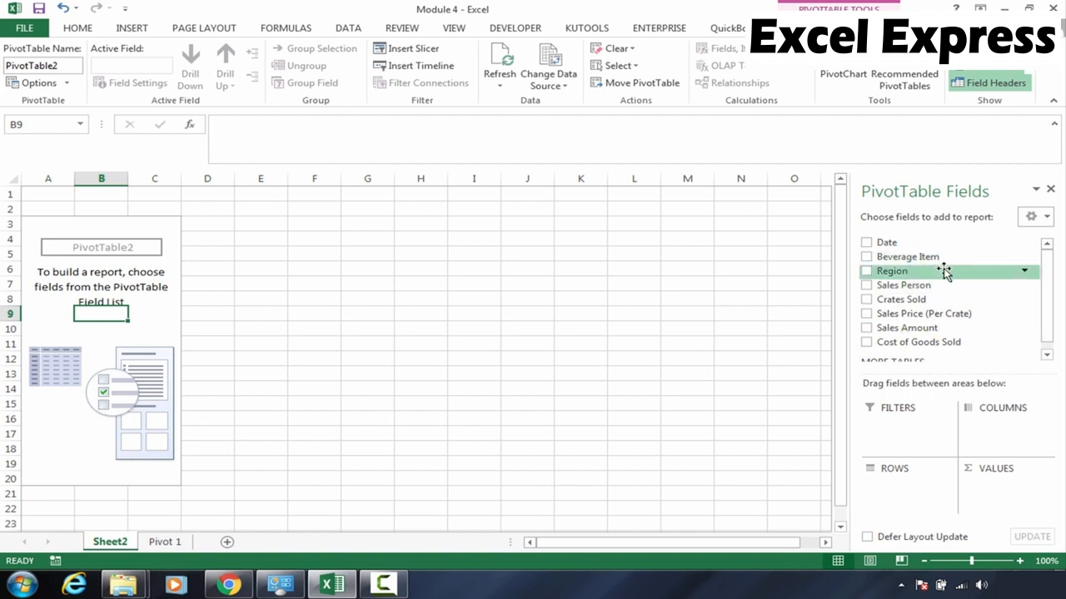
# Build the PivotTable with Region in rows, Beverage Item in columns and Sales Amount as values
pyautogui.moveTo(945, 273); pyautogui.dragTo(906, 492)
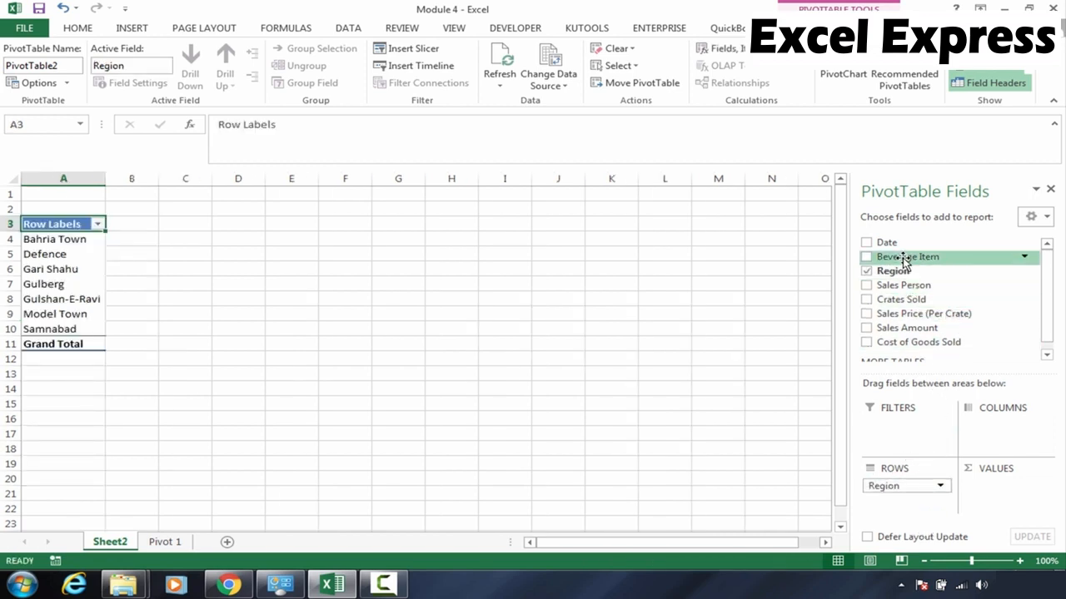
pyautogui.moveTo(905, 259); pyautogui.dragTo(999, 443)
pyautogui.moveTo(907, 322); pyautogui.dragTo(1009, 507)
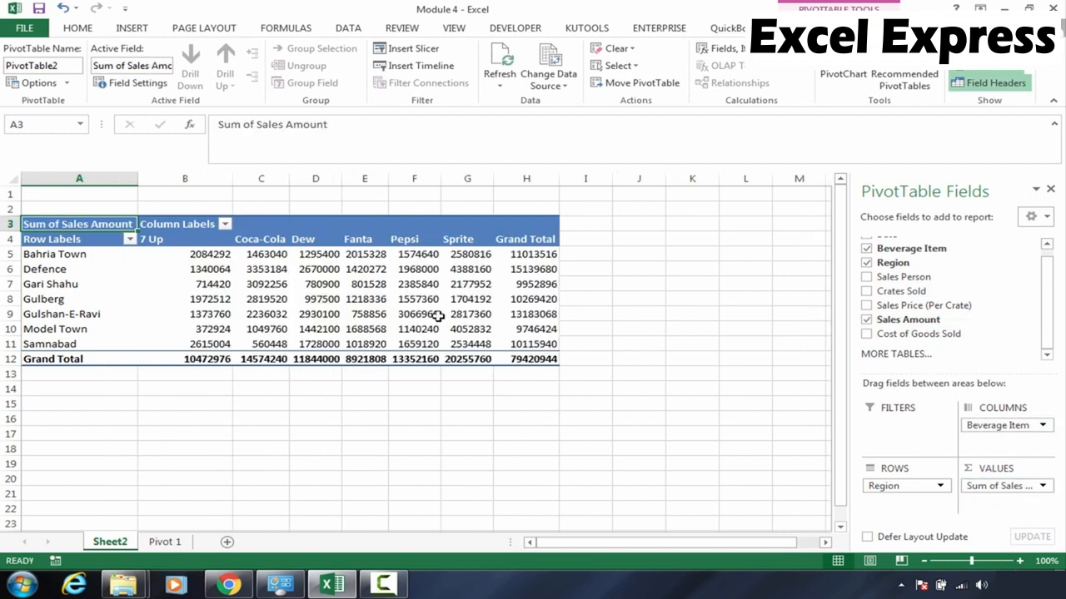
# Examine the new PivotTable's sales figures for each region and beverage
pyautogui.click(304, 284)
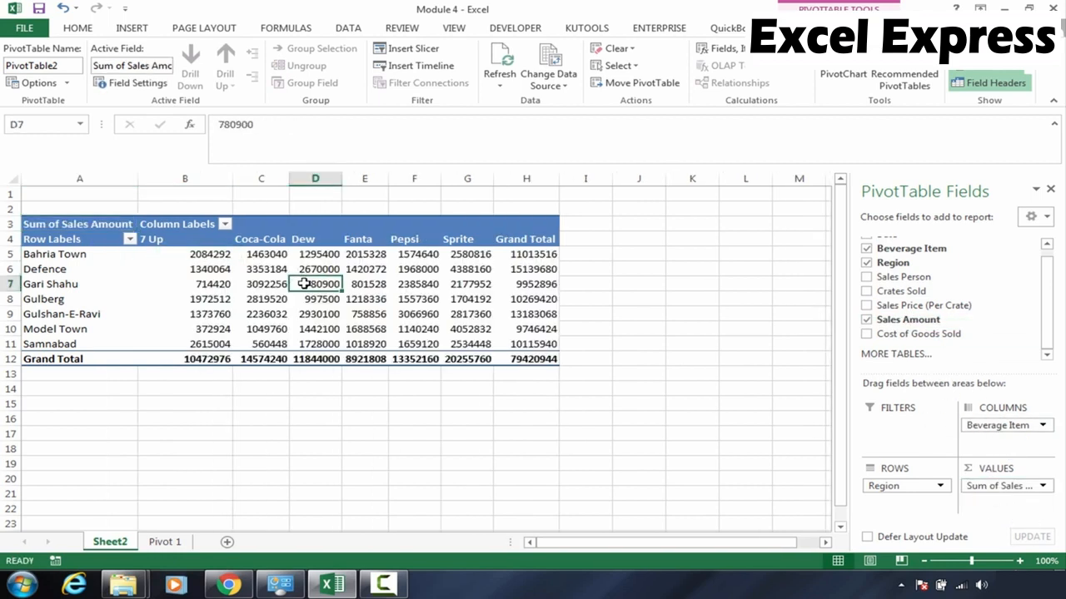
pyautogui.click(1019, 562)
pyautogui.click(1019, 562)
pyautogui.click(1020, 562)
pyautogui.click(282, 278)
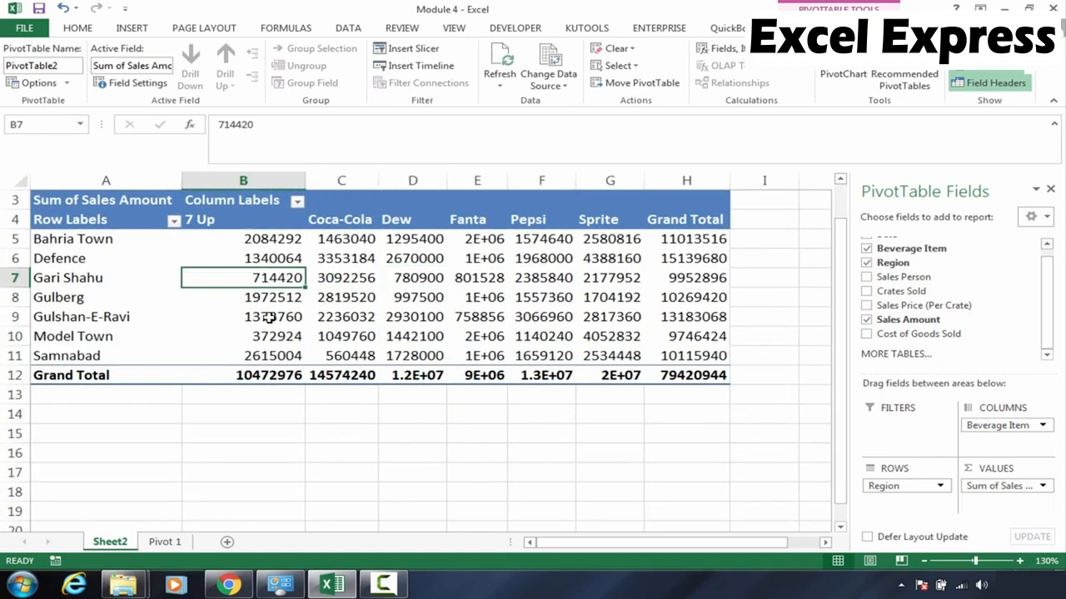
pyautogui.click(112, 317)
pyautogui.click(104, 249)
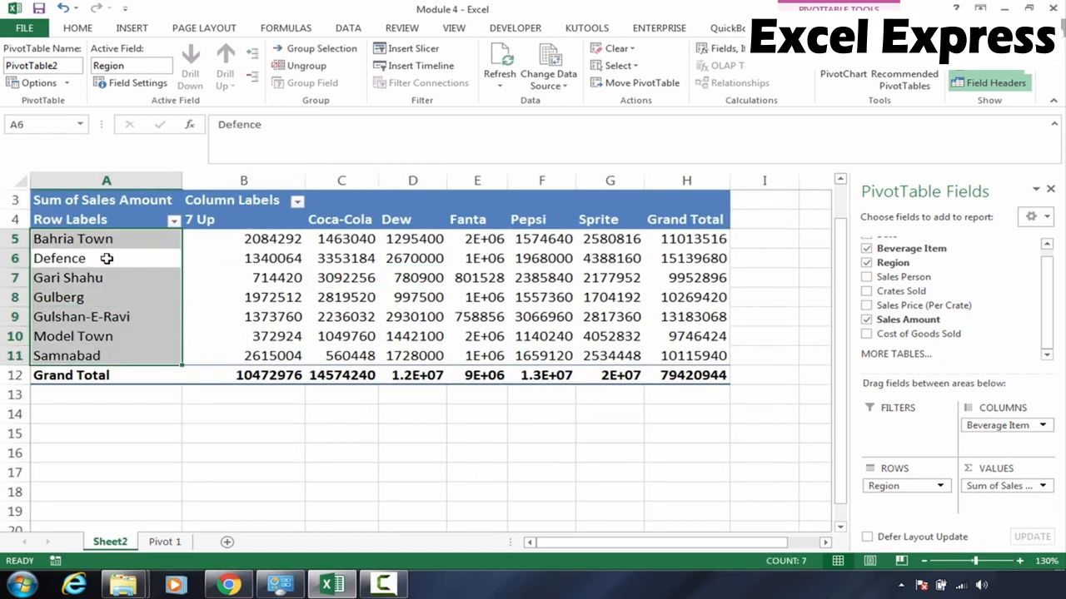
pyautogui.click(107, 272)
pyautogui.click(113, 324)
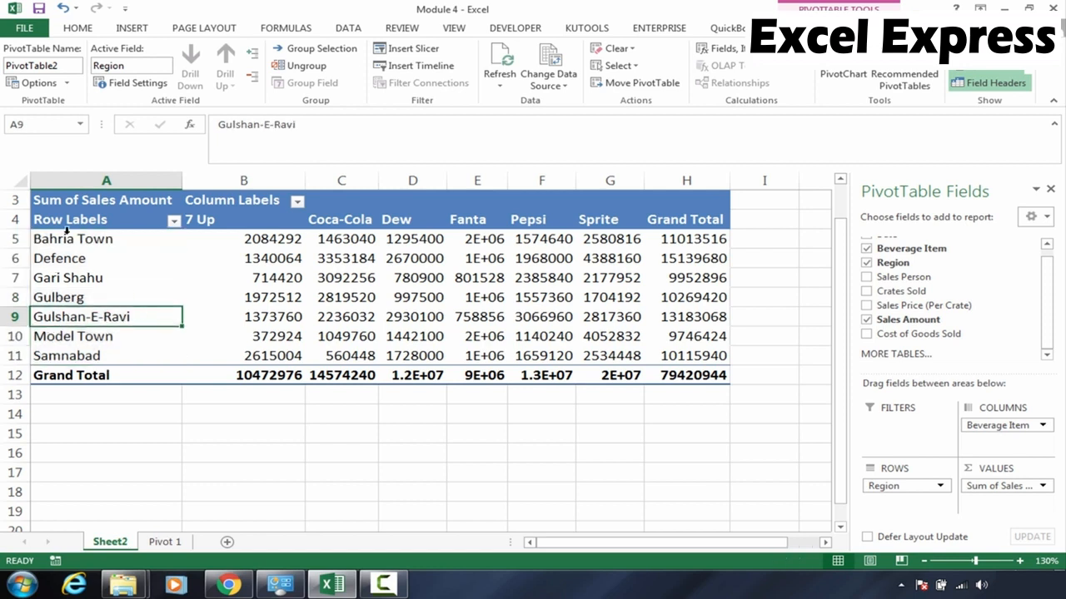
pyautogui.click(73, 241)
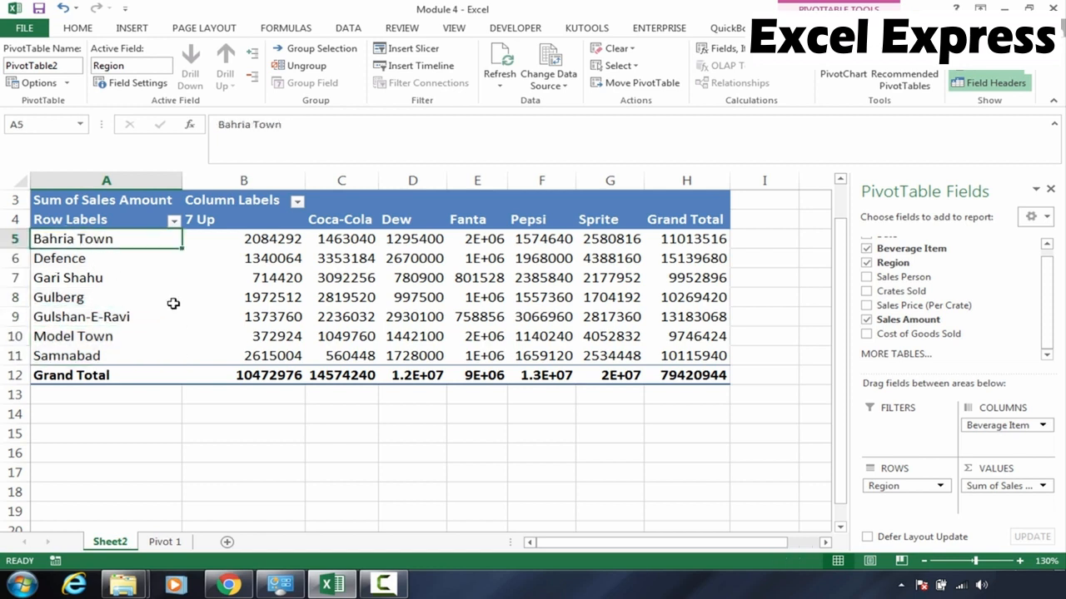
pyautogui.click(58, 261)
pyautogui.click(81, 277)
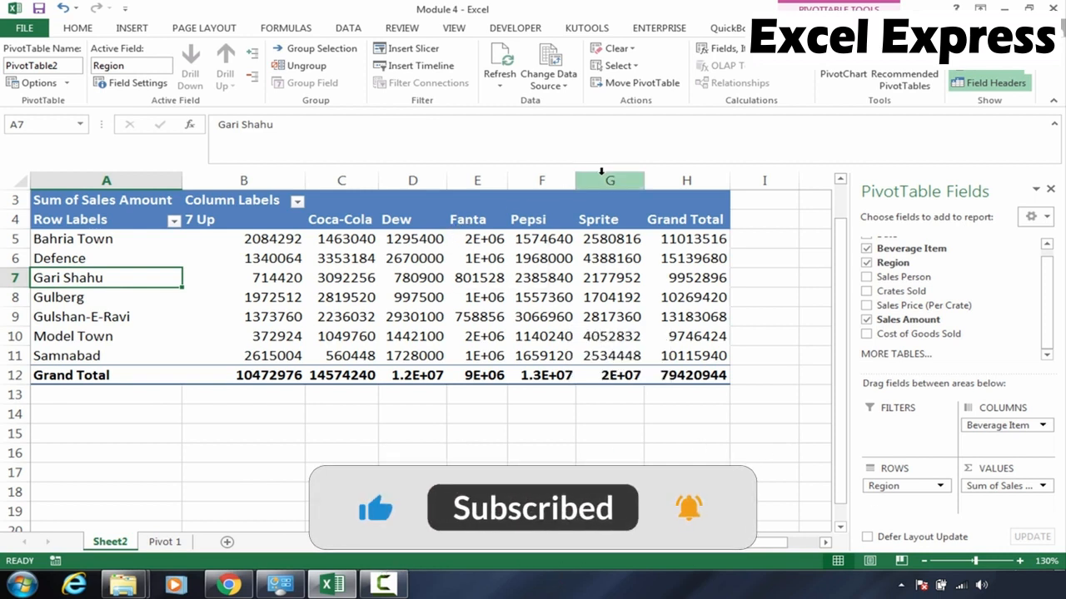
# Widen the Fanta column to fit its full values
pyautogui.doubleClick(507, 179)
pyautogui.click(481, 277)
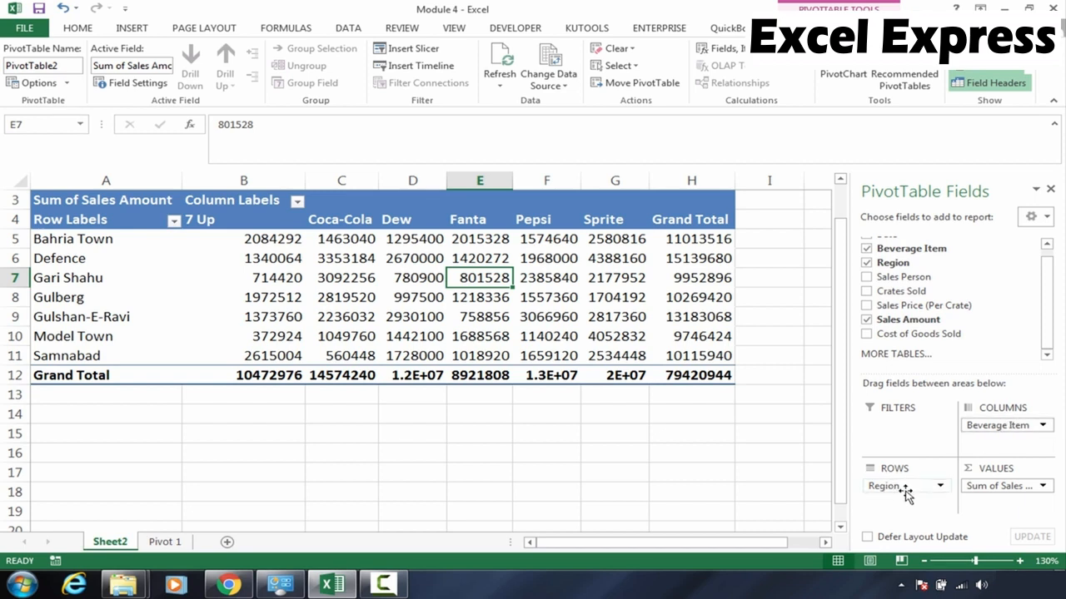
# Swap the PivotTable layout so Beverage Item forms the rows and Region the columns
pyautogui.moveTo(906, 491)
pyautogui.mouseDown()
pyautogui.moveTo(989, 431)
pyautogui.moveTo(914, 500)
pyautogui.moveTo(921, 506)
pyautogui.moveTo(911, 503)
pyautogui.mouseUp()
pyautogui.click(561, 184)
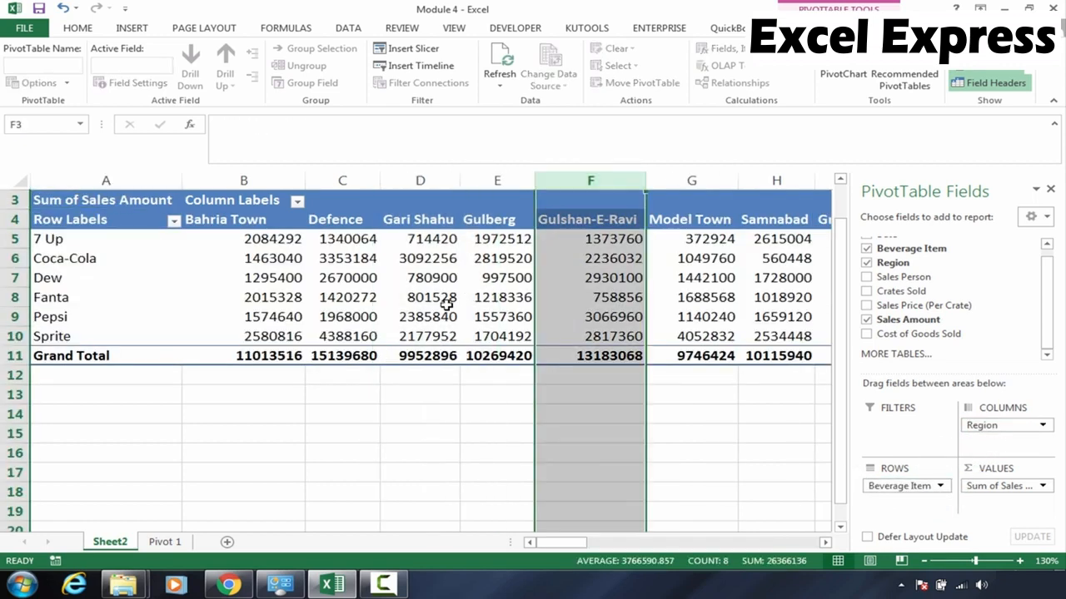
pyautogui.click(447, 301)
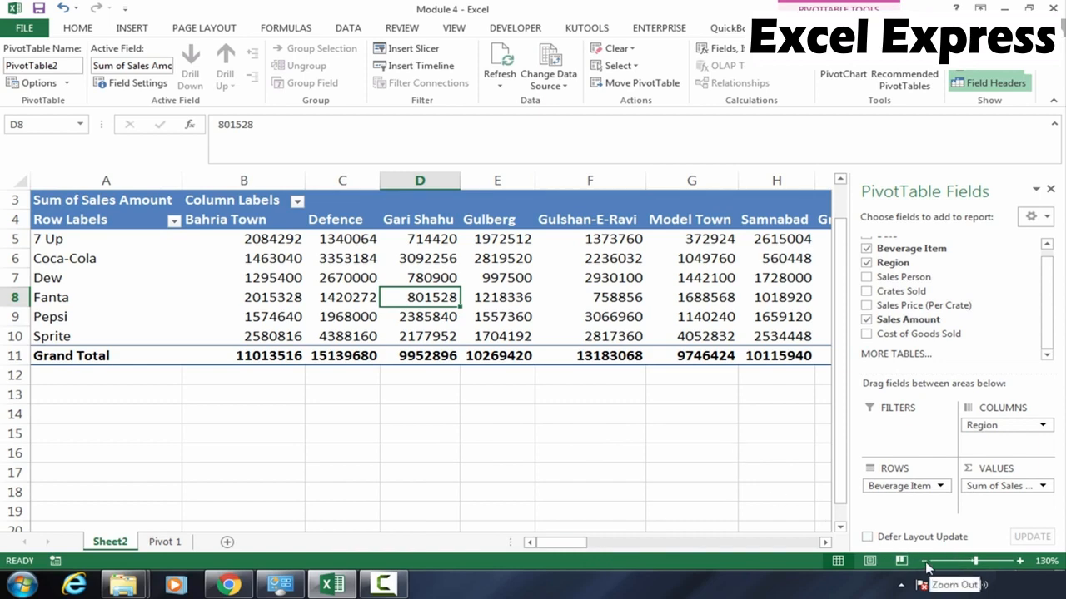
pyautogui.click(924, 561)
pyautogui.click(924, 562)
pyautogui.click(533, 294)
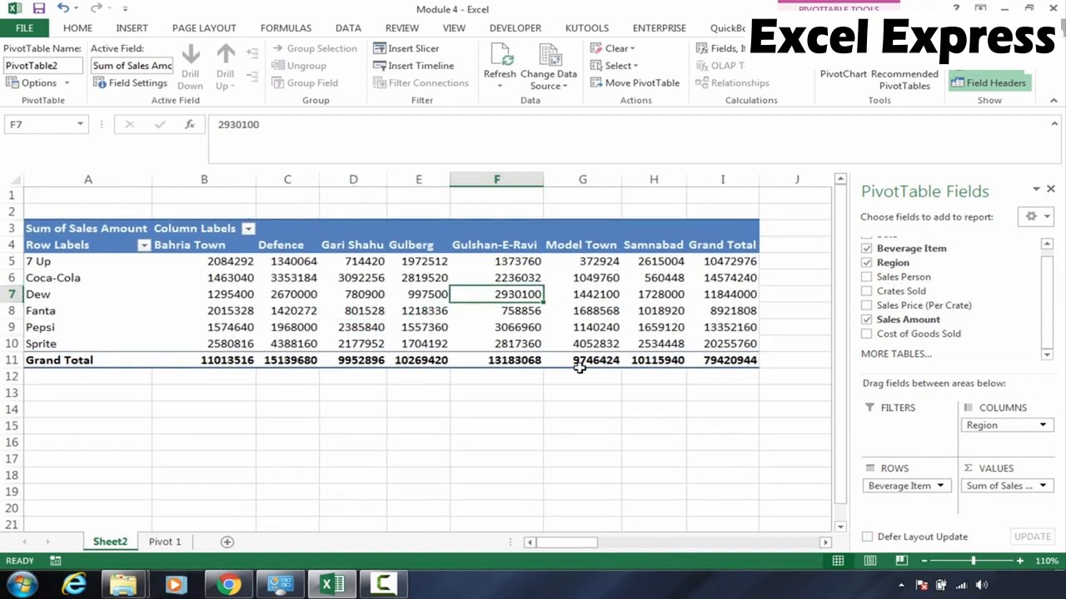
pyautogui.moveTo(580, 367)
pyautogui.click(428, 283)
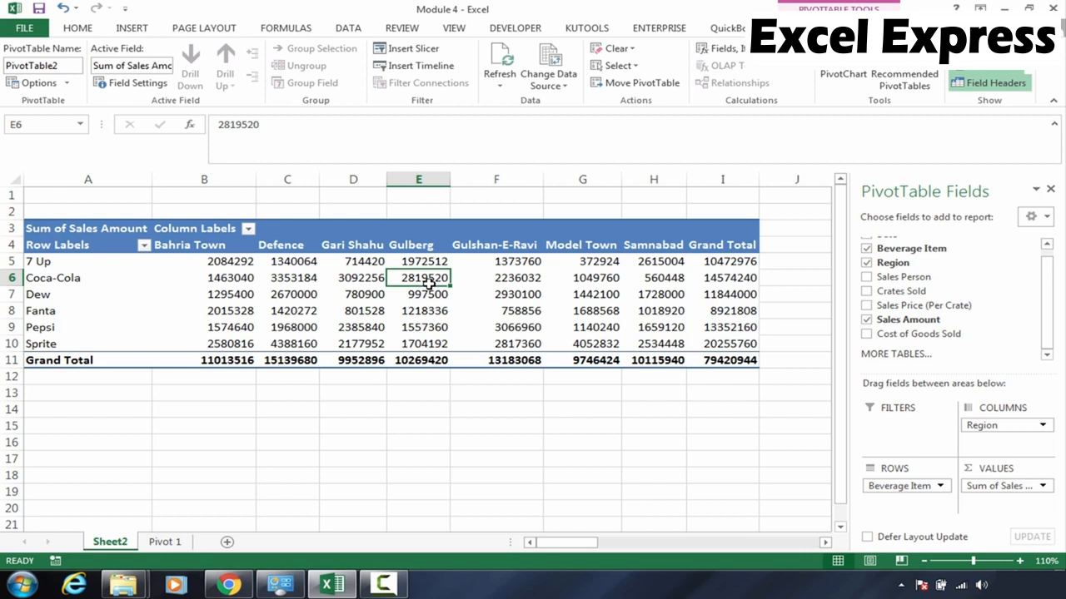